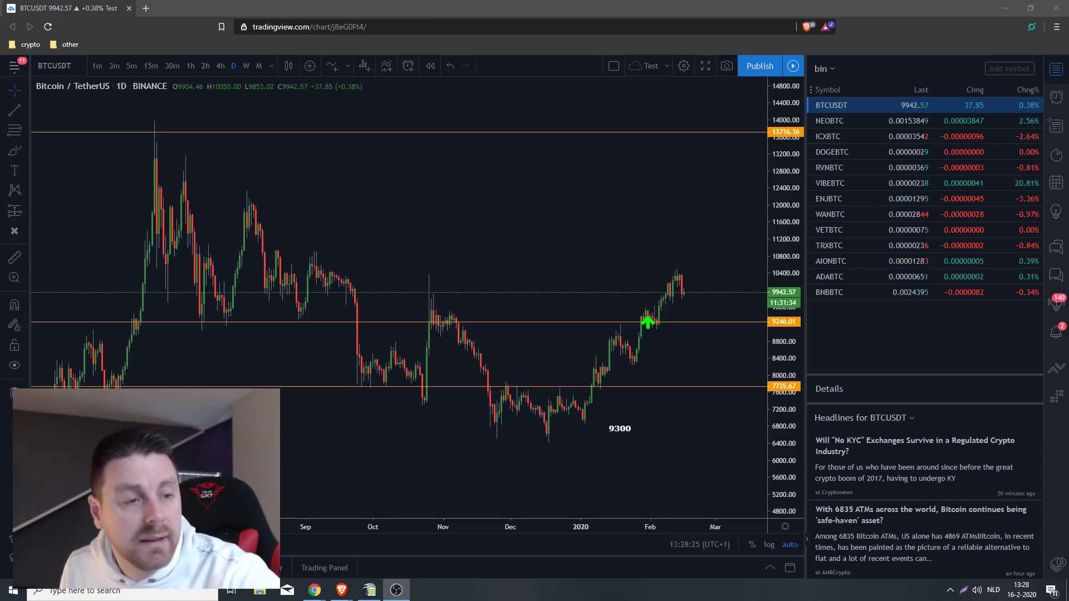
Step: Switch to the Binance wallet balance page in the Chrome window
{"action": "key", "text": "alt+Tab"}
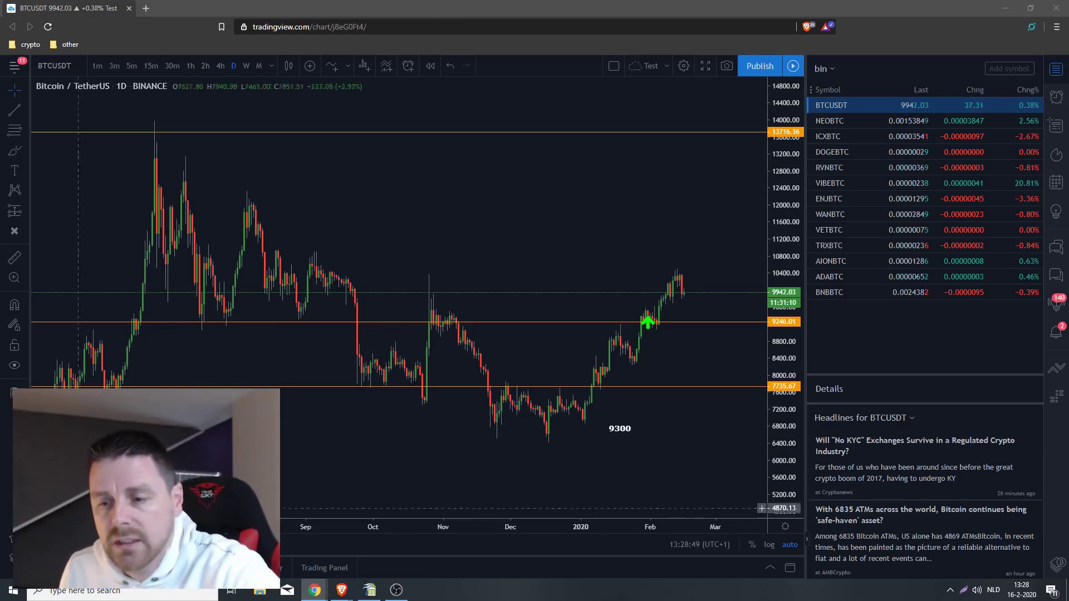
{"action": "mouse_move", "coordinate": [314, 590]}
{"action": "left_click", "coordinate": [358, 564]}
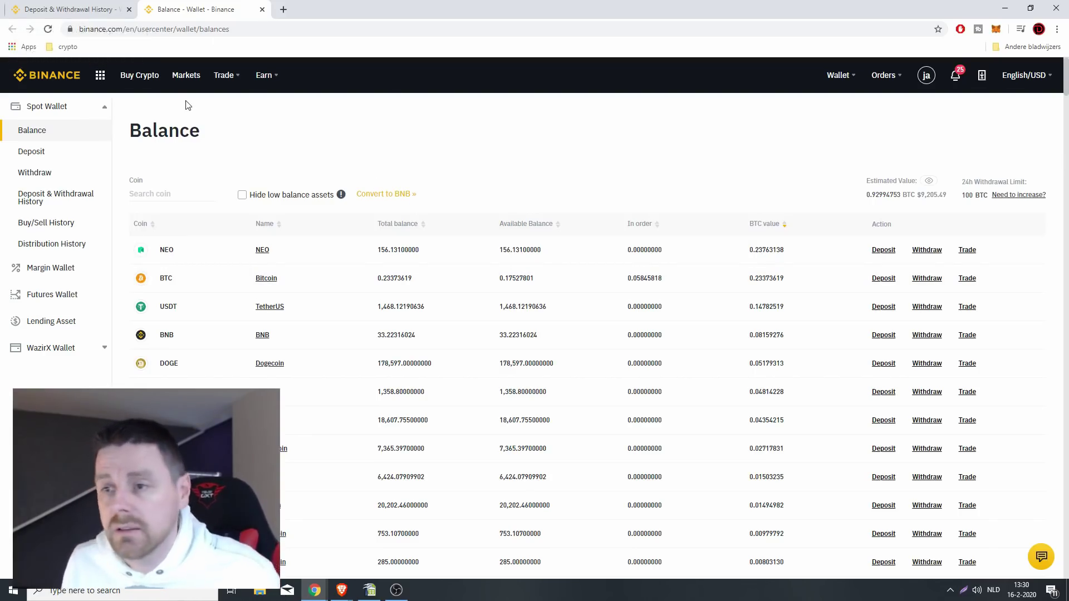
Step: View the crypto deposits in the Deposit & Withdrawal History and return to the wallet balance page
{"action": "left_click", "coordinate": [76, 14]}
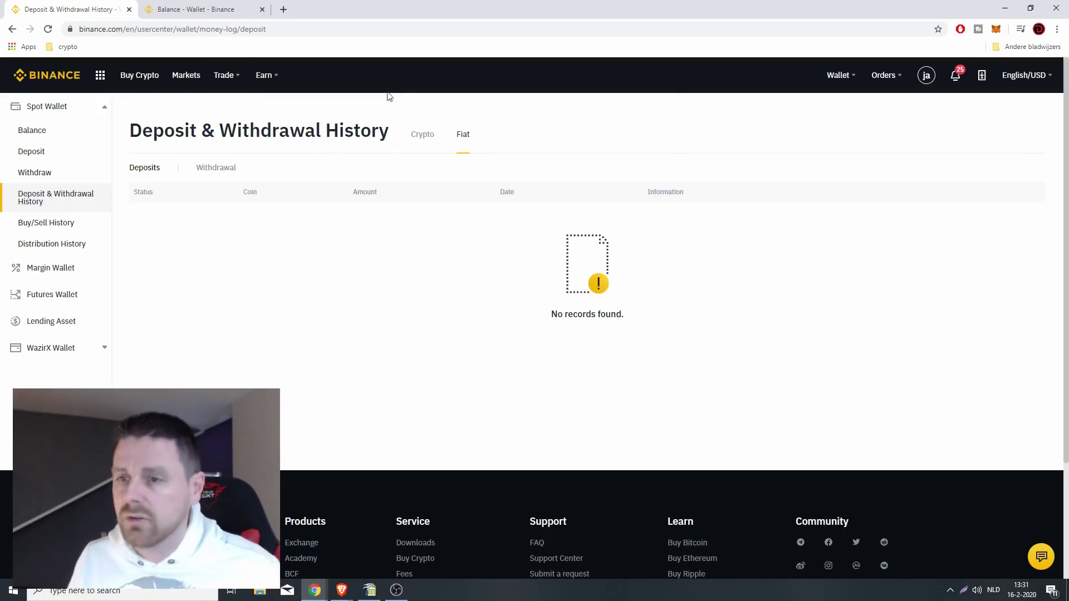
{"action": "left_click", "coordinate": [431, 137]}
{"action": "left_click", "coordinate": [430, 136]}
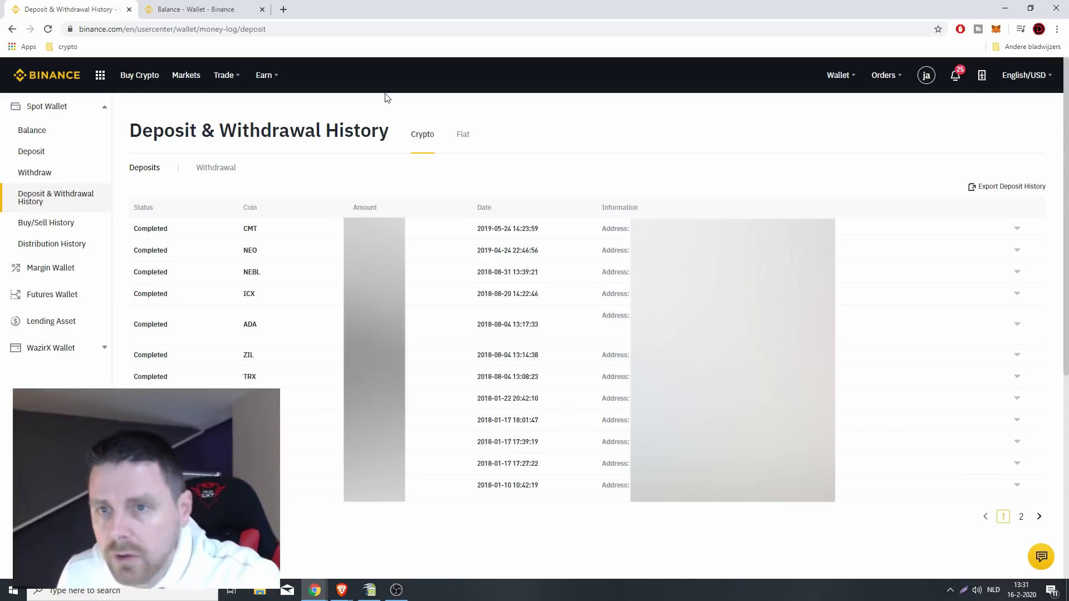
{"action": "left_click", "coordinate": [209, 10]}
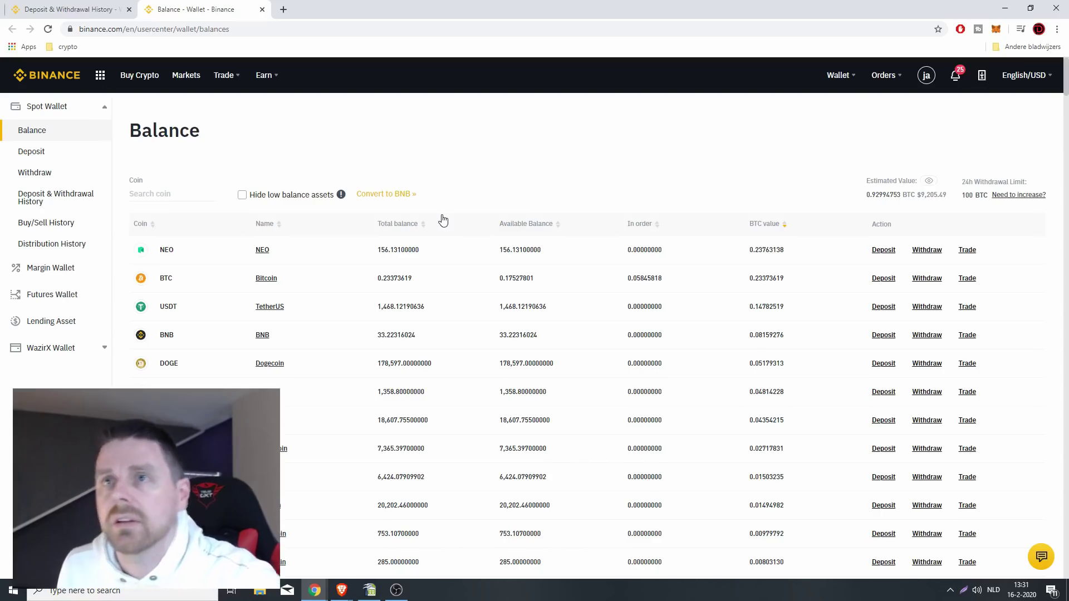
Step: Switch to the TradingView BTCUSDT chart in Brave and examine the February candles around the green entry arrow
{"action": "mouse_move", "coordinate": [342, 589]}
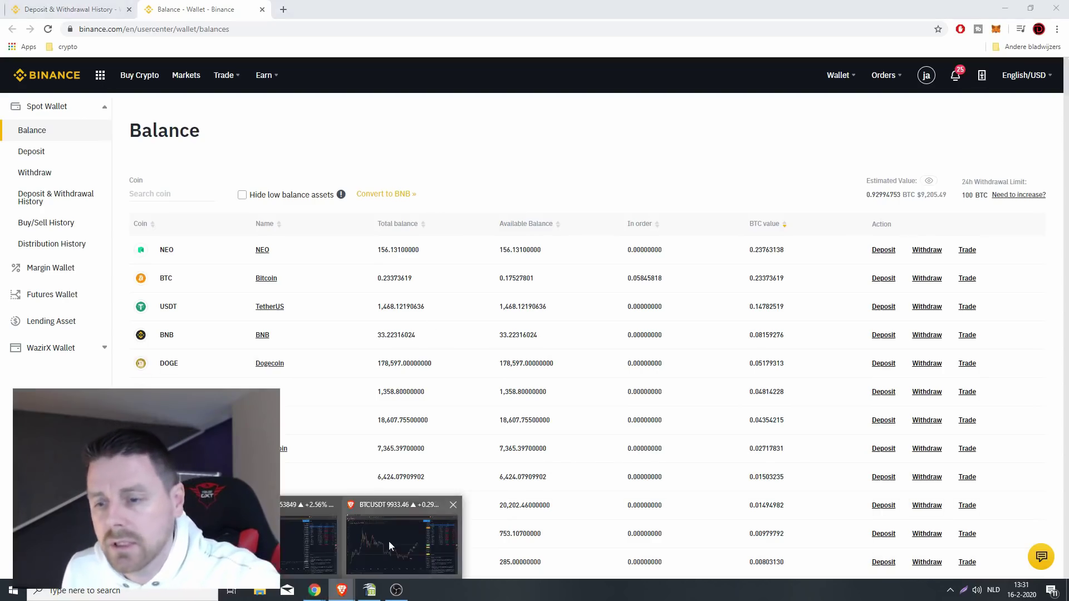
{"action": "left_click", "coordinate": [388, 541]}
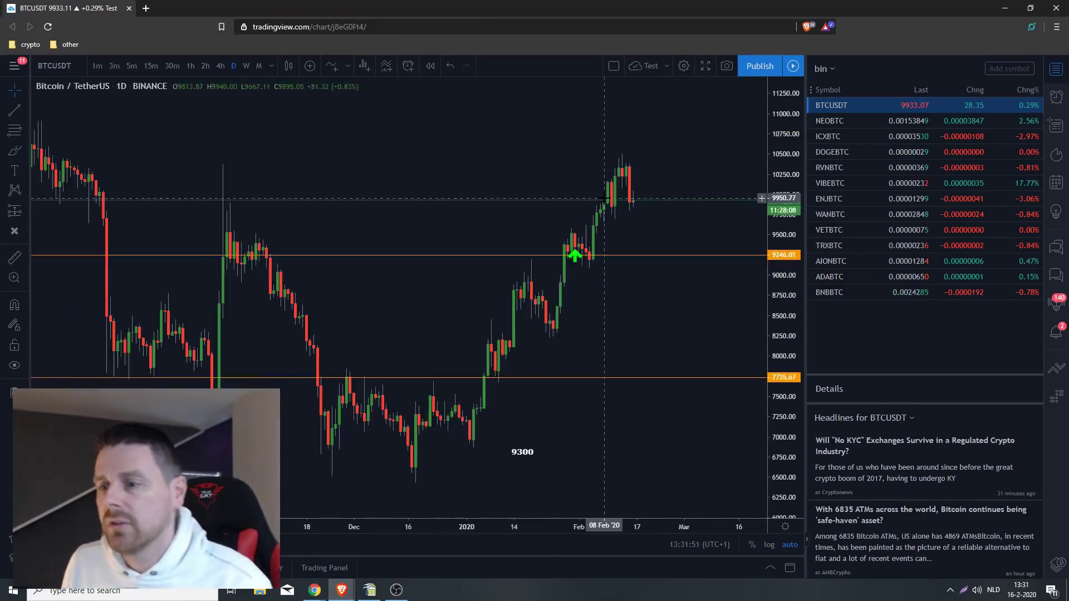
{"action": "scroll", "coordinate": [604, 198], "scroll_direction": "up", "scroll_amount": 5}
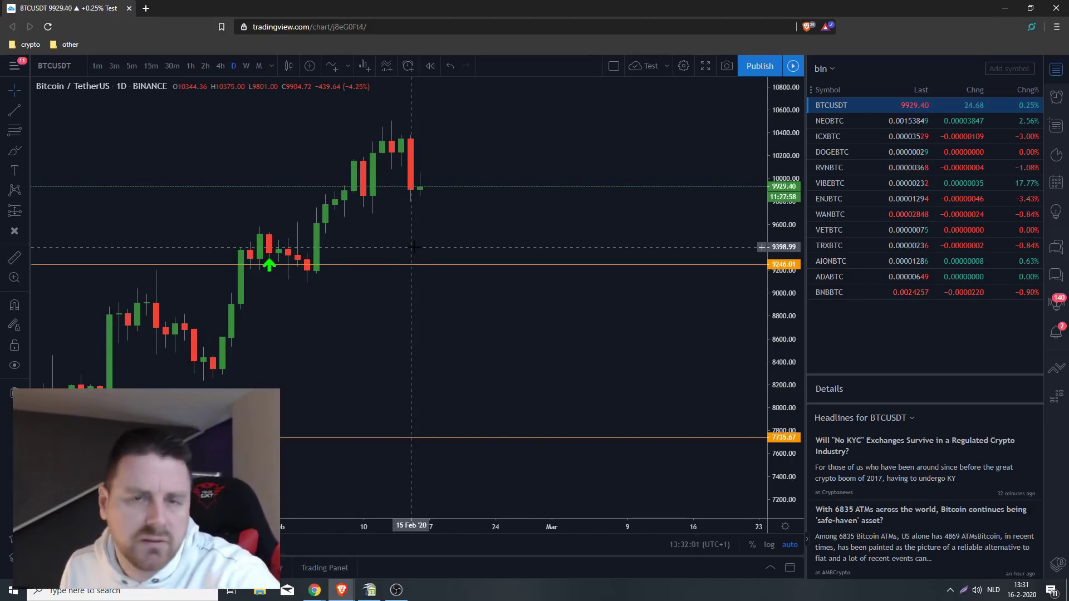
{"action": "scroll", "coordinate": [720, 151], "scroll_direction": "down", "scroll_amount": 2}
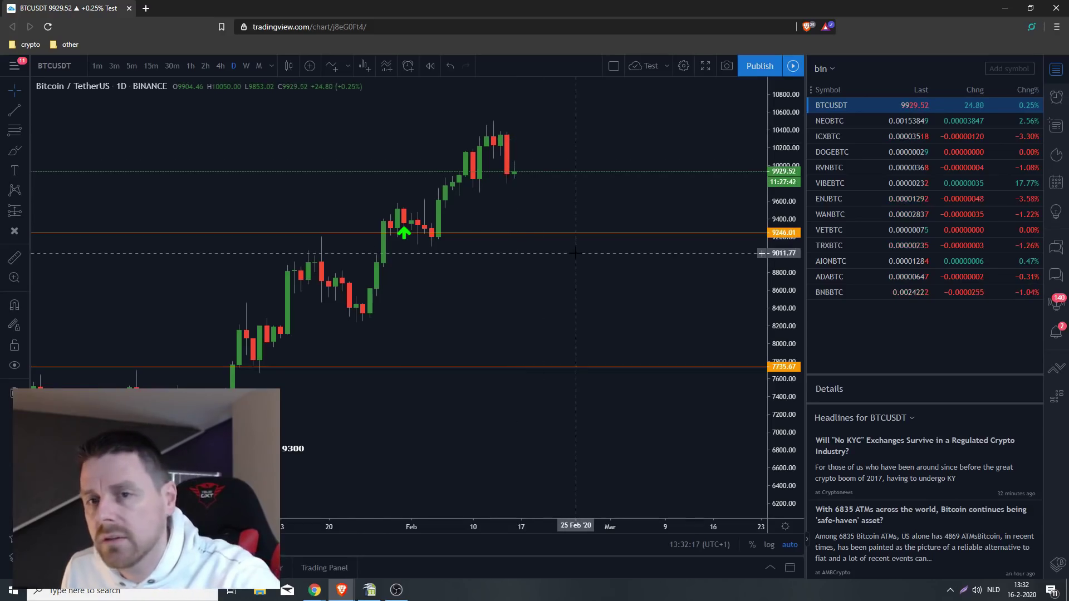
Step: Examine the recent candles on the NEOBTC chart, check the Binance wallet balances and return to the chart
{"action": "left_click", "coordinate": [869, 121]}
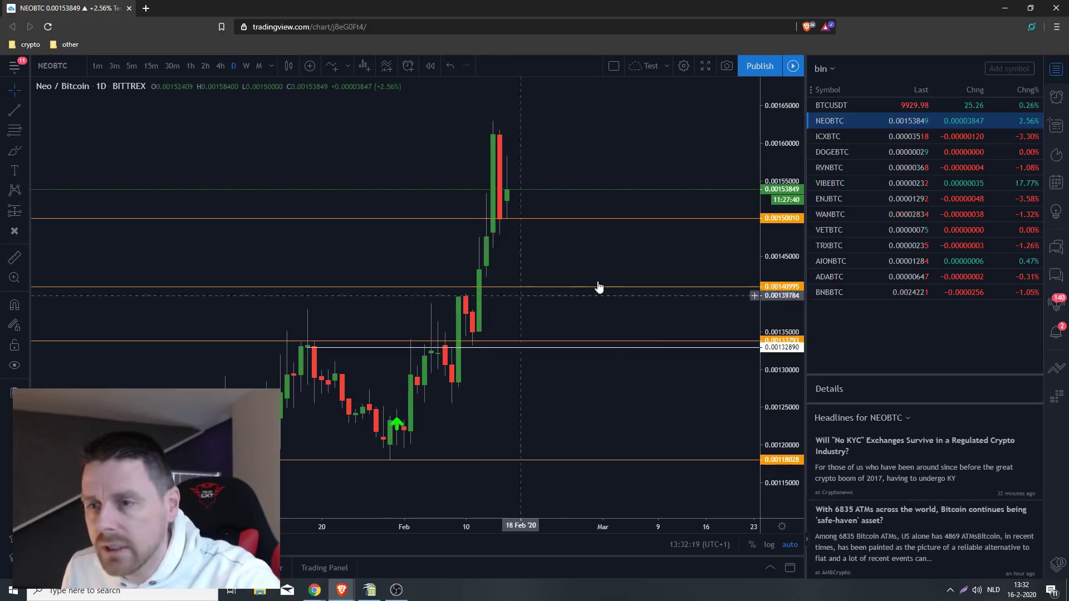
{"action": "scroll", "coordinate": [641, 281], "scroll_direction": "up", "scroll_amount": 2}
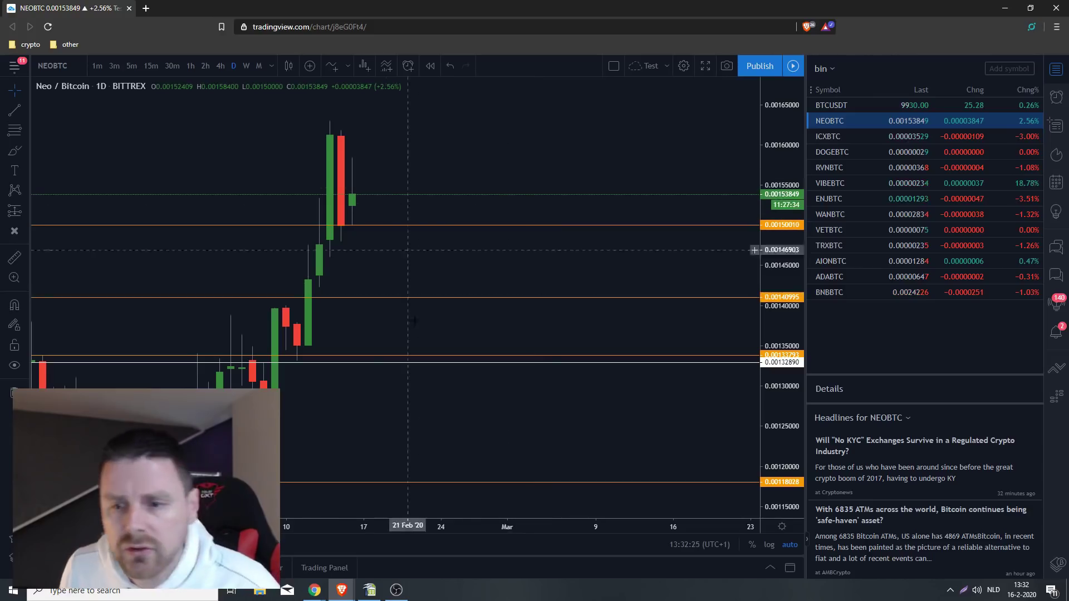
{"action": "mouse_move", "coordinate": [316, 589]}
{"action": "left_click", "coordinate": [392, 551]}
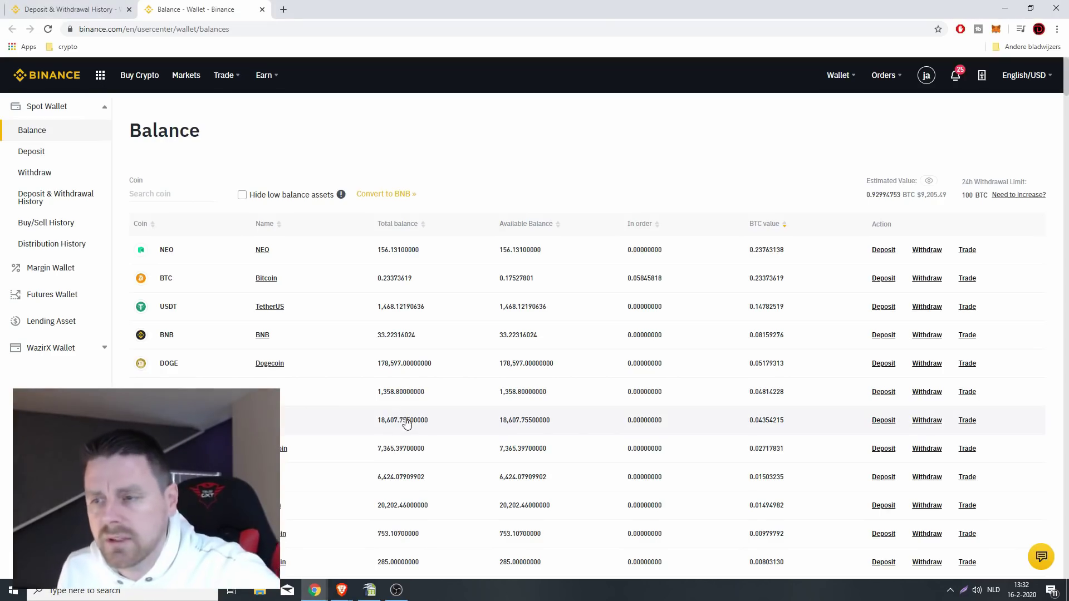
{"action": "mouse_move", "coordinate": [342, 589]}
{"action": "left_click", "coordinate": [379, 535]}
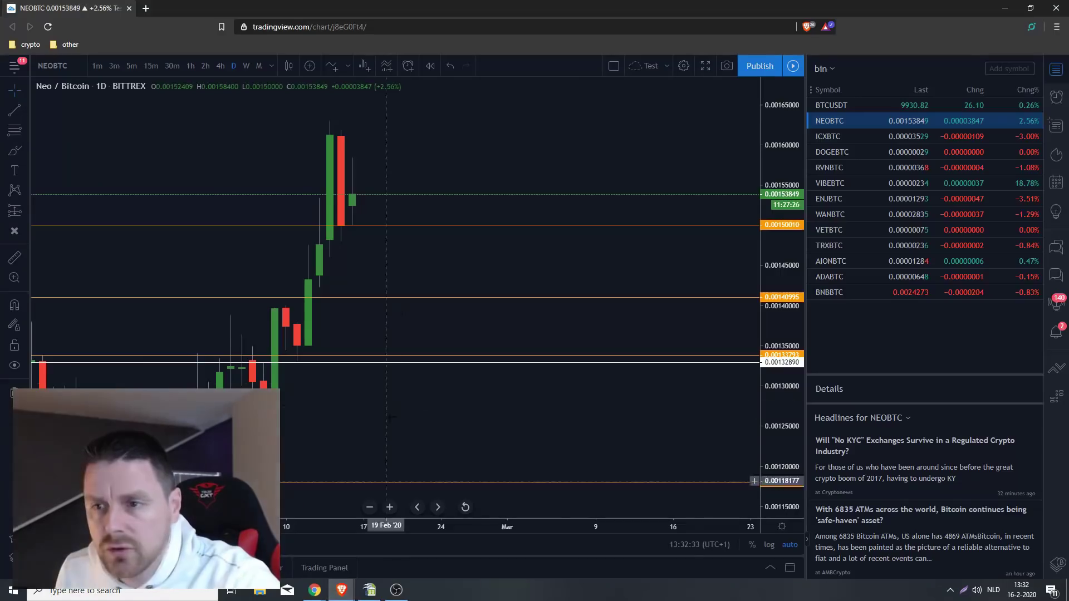
Step: Measure NEOBTC's price rise from the 11 February low up to the mid-February peak
{"action": "left_click", "coordinate": [14, 257]}
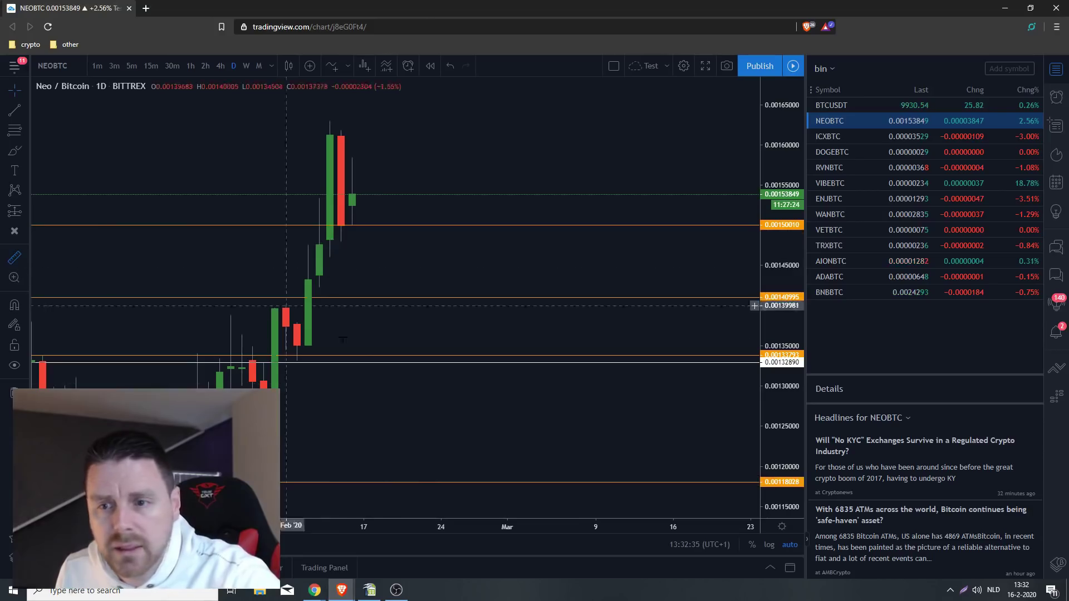
{"action": "left_click", "coordinate": [298, 361]}
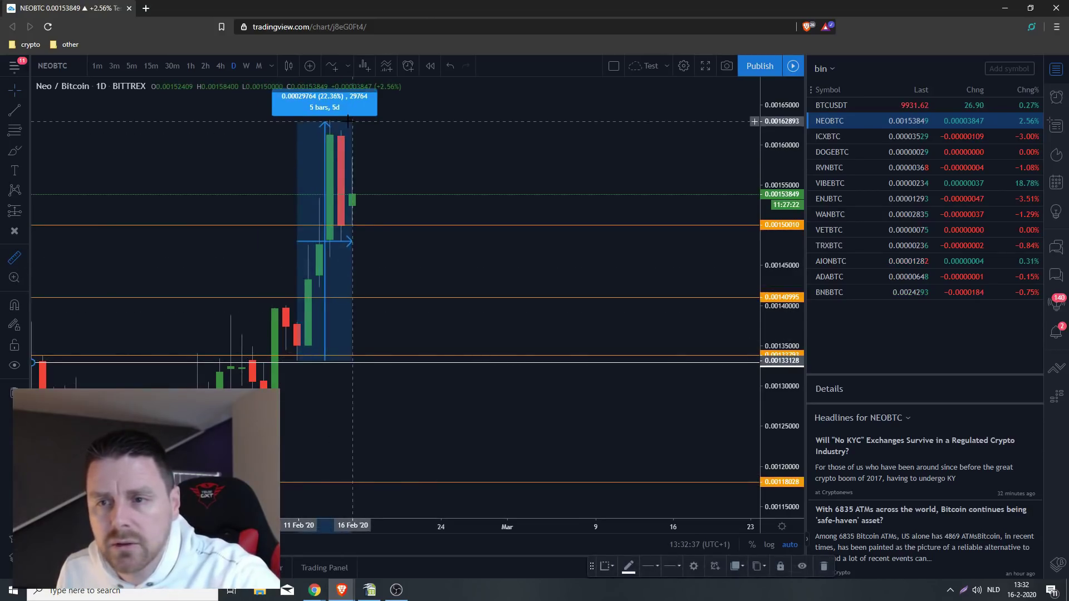
{"action": "scroll", "coordinate": [513, 303], "scroll_direction": "down", "scroll_amount": 3}
Step: Open the ICXBTC chart and measure the price rise from the green entry arrow to the top of the February spike
{"action": "left_click", "coordinate": [906, 138]}
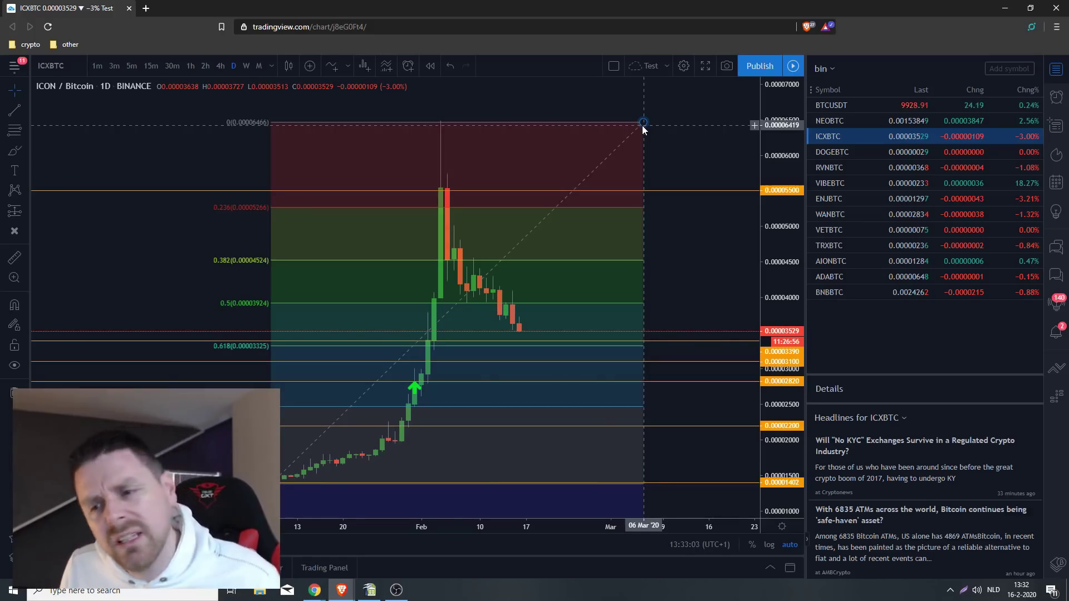
{"action": "left_click", "coordinate": [415, 389]}
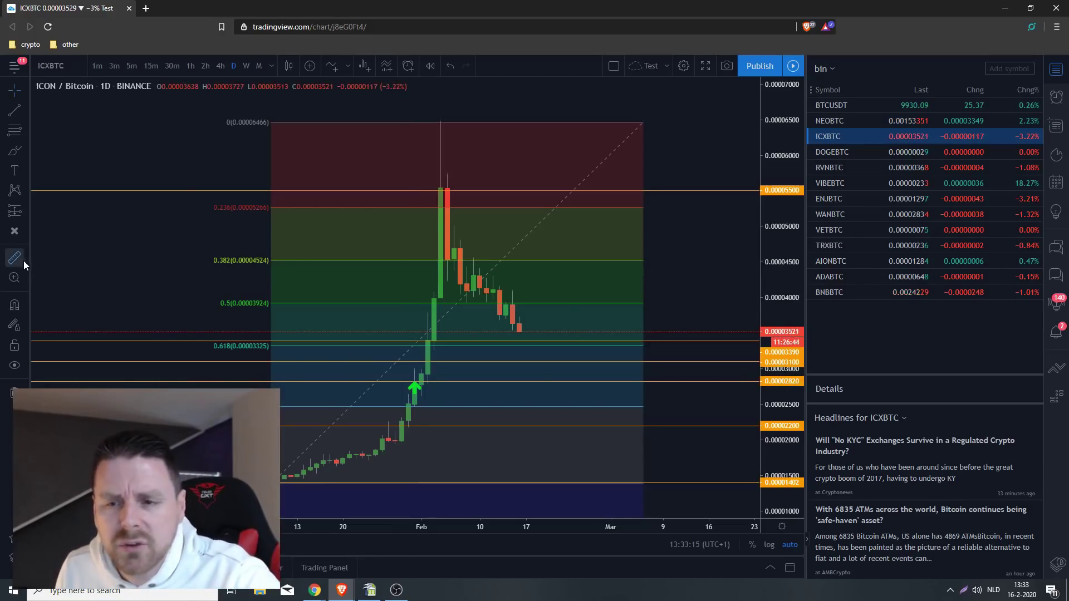
{"action": "left_click", "coordinate": [14, 257]}
{"action": "left_click", "coordinate": [414, 385]}
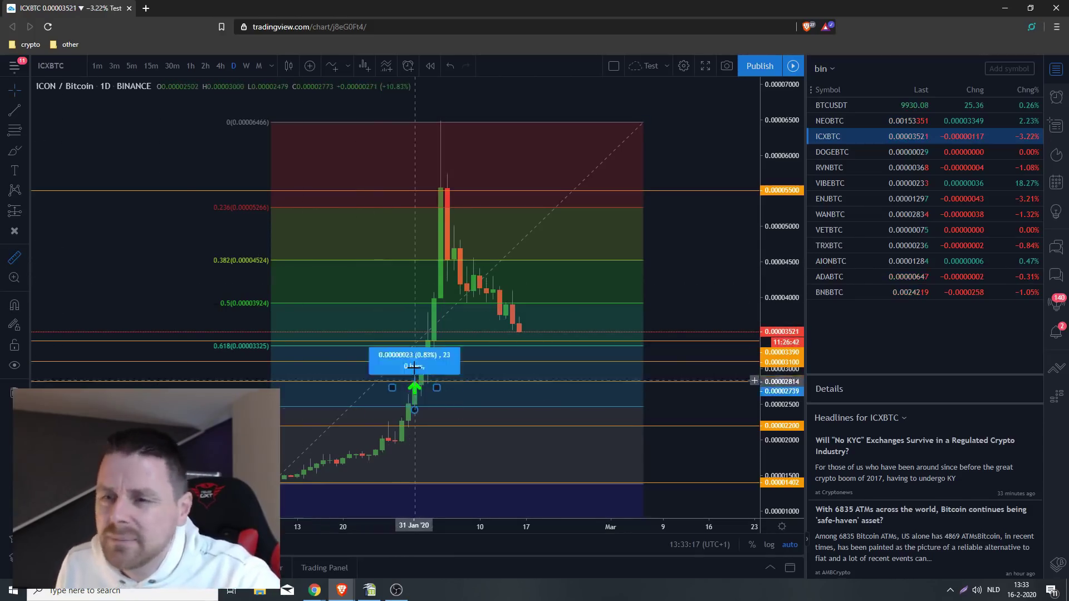
{"action": "left_click", "coordinate": [479, 122]}
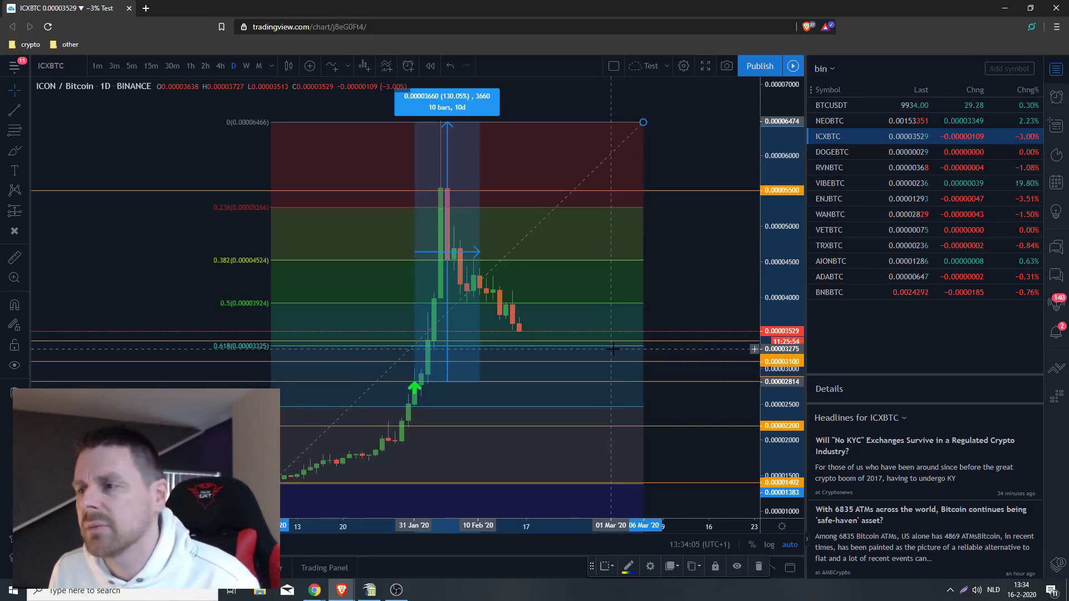
{"action": "scroll", "coordinate": [612, 349], "scroll_direction": "down", "scroll_amount": 1}
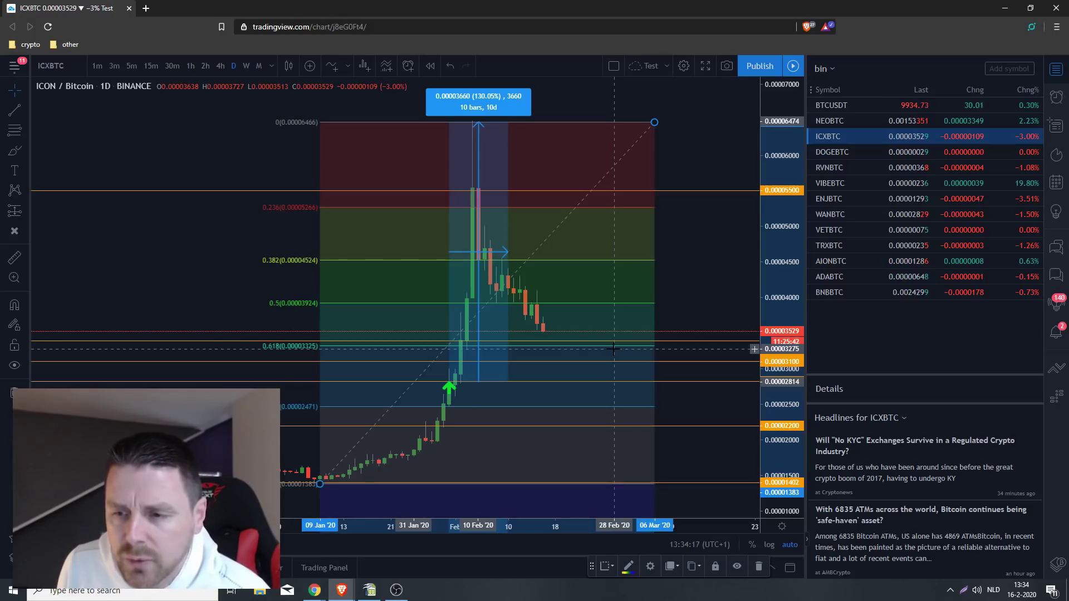
{"action": "left_click", "coordinate": [457, 388]}
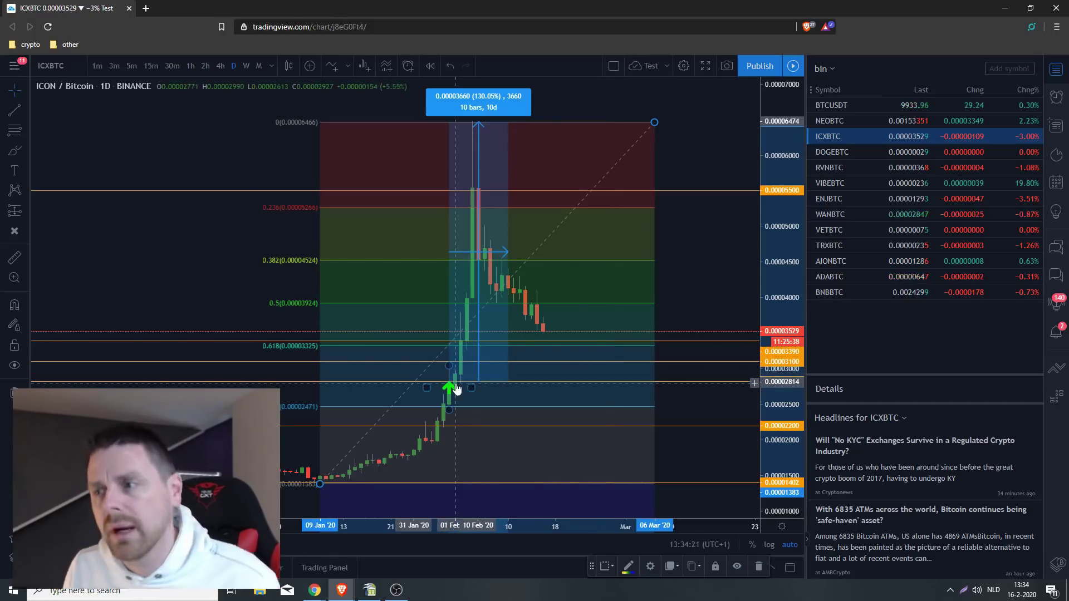
{"action": "scroll", "coordinate": [455, 384], "scroll_direction": "down", "scroll_amount": 5}
Step: Open the DOGEBTC chart and measure the price rise from the green entry arrow to the February high
{"action": "left_click", "coordinate": [874, 151]}
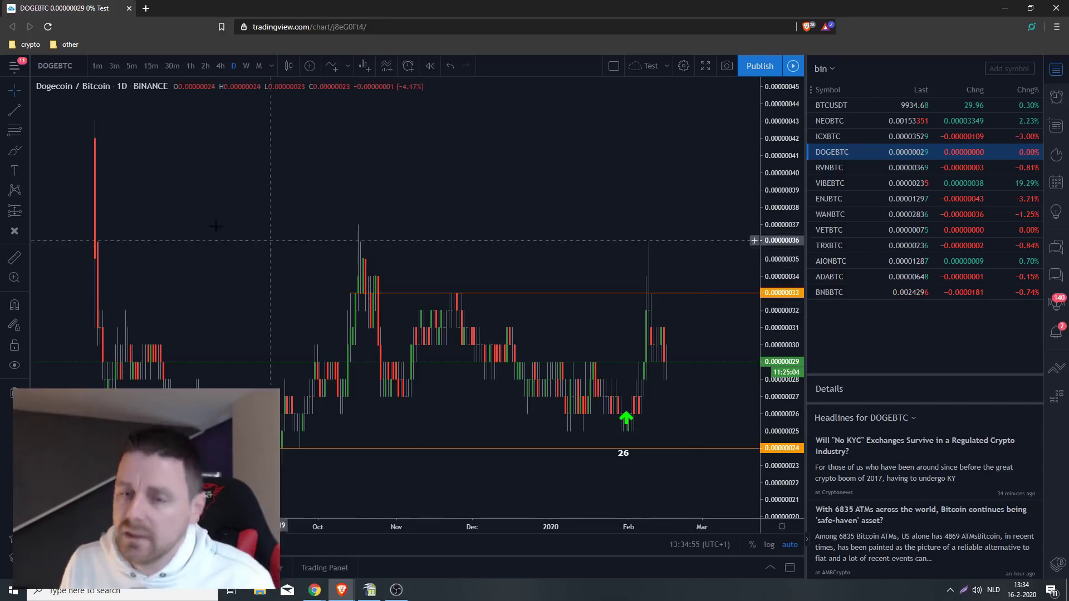
{"action": "left_click", "coordinate": [15, 257]}
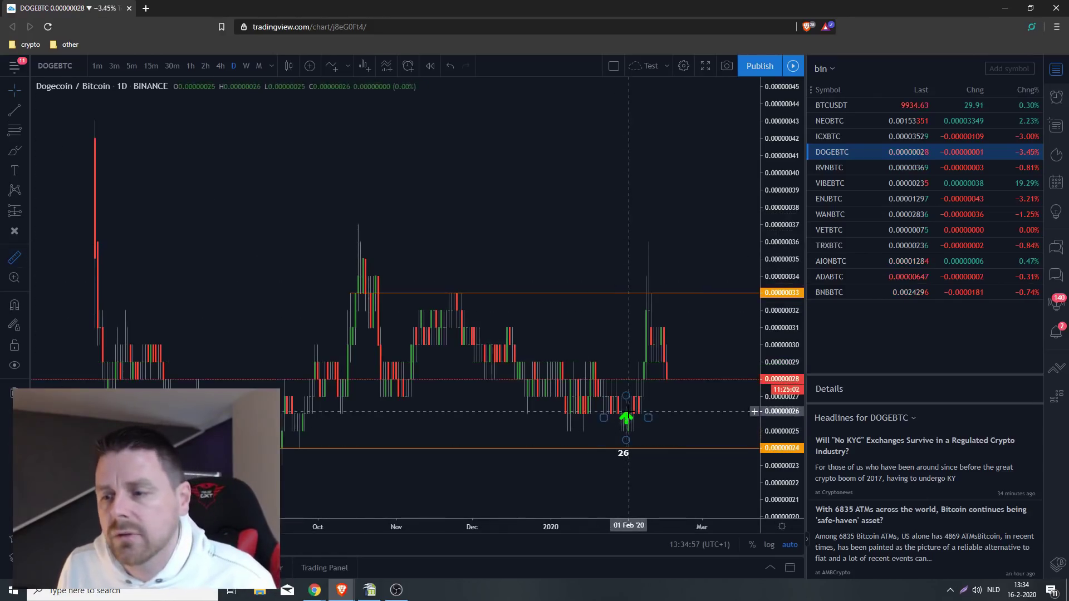
{"action": "left_click", "coordinate": [629, 412]}
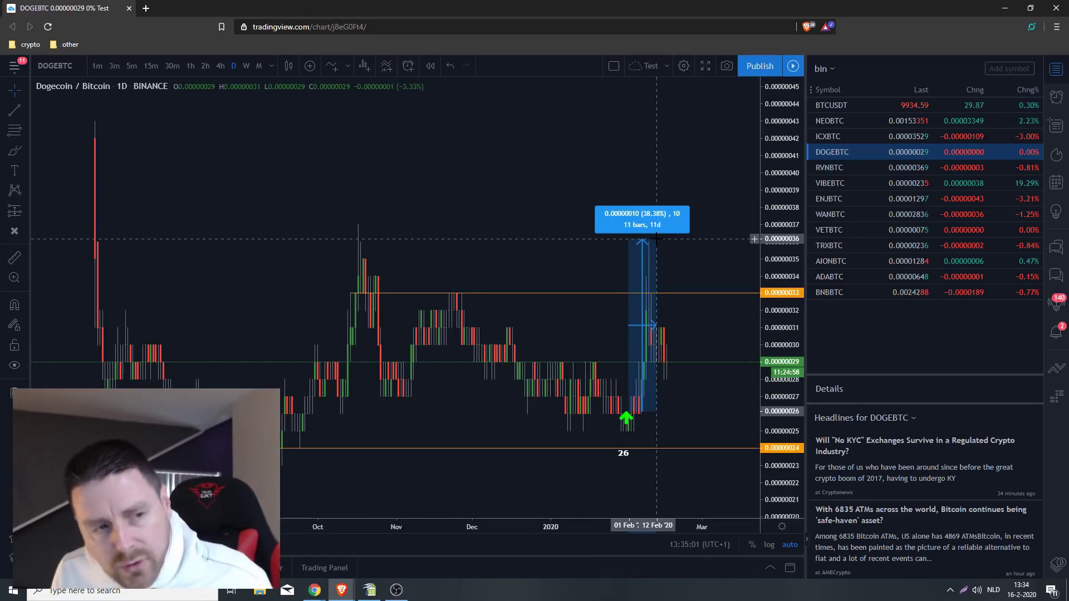
{"action": "left_click", "coordinate": [657, 239]}
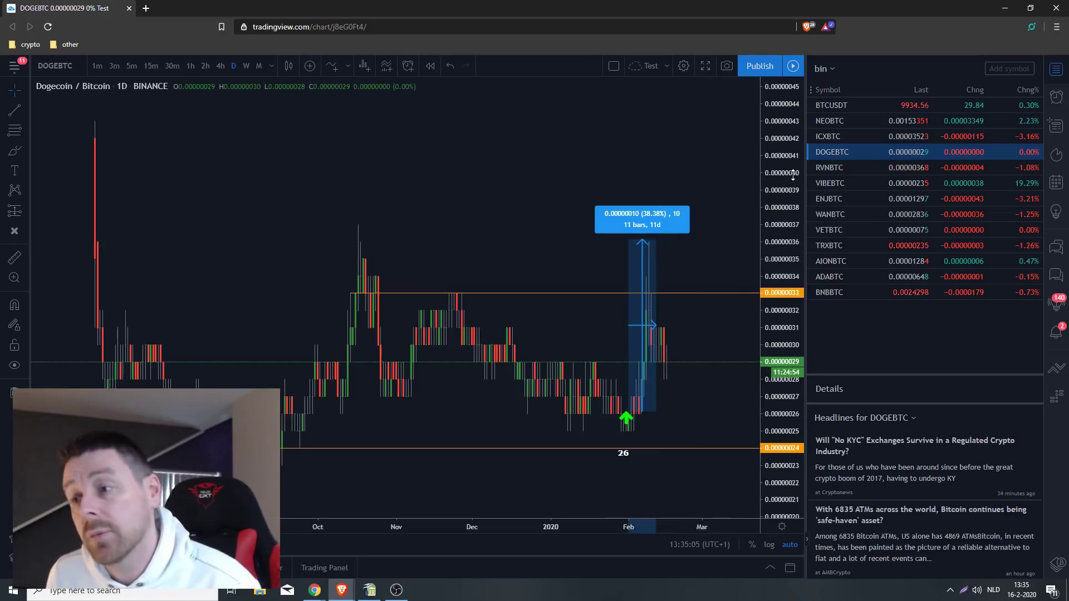
Step: Open the RVNBTC chart and compare the rise since the green entry arrow with the earlier peaks
{"action": "left_click", "coordinate": [848, 168]}
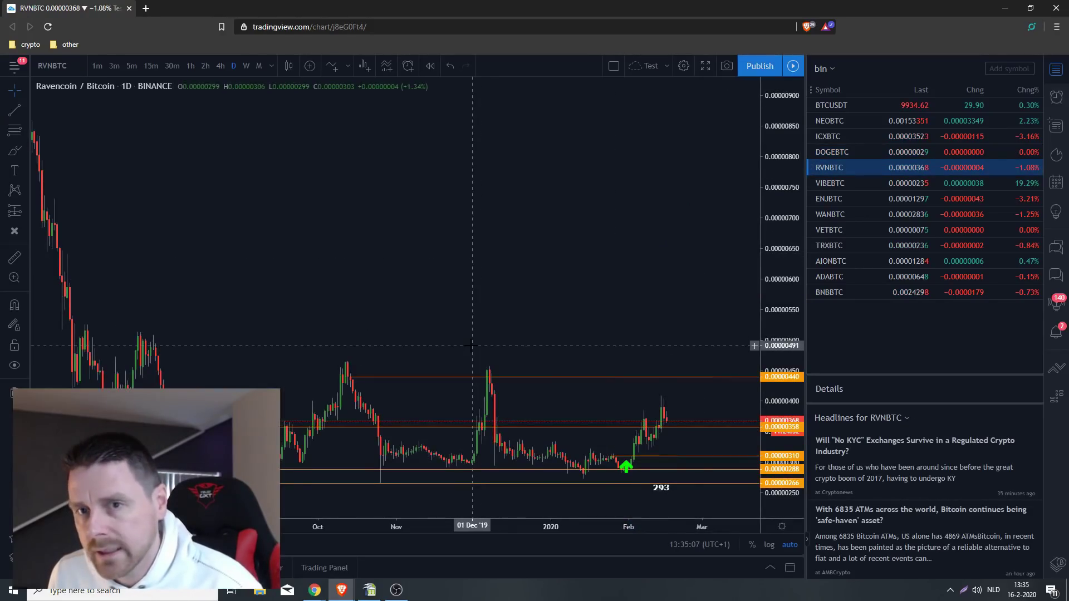
{"action": "scroll", "coordinate": [471, 345], "scroll_direction": "up", "scroll_amount": 5}
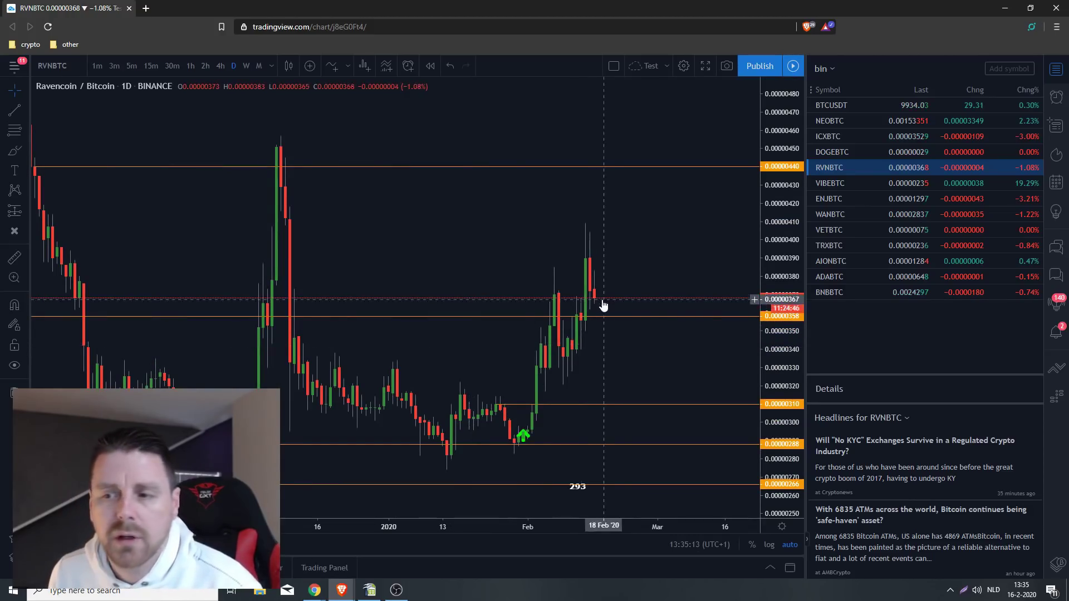
{"action": "scroll", "coordinate": [640, 311], "scroll_direction": "down", "scroll_amount": 5}
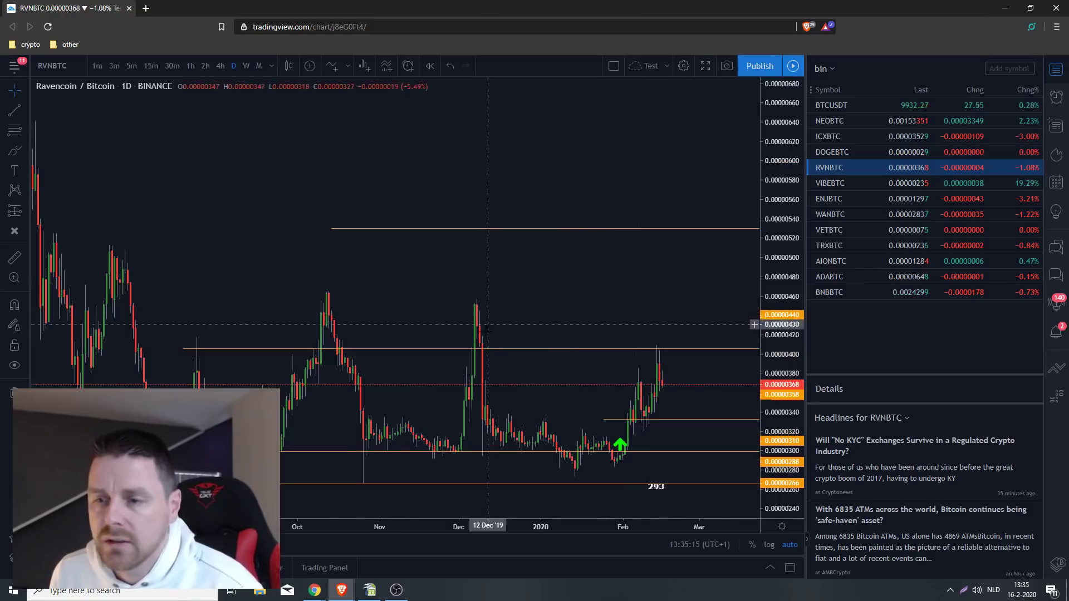
{"action": "scroll", "coordinate": [645, 328], "scroll_direction": "down", "scroll_amount": 5}
{"action": "scroll", "coordinate": [646, 331], "scroll_direction": "up", "scroll_amount": 5}
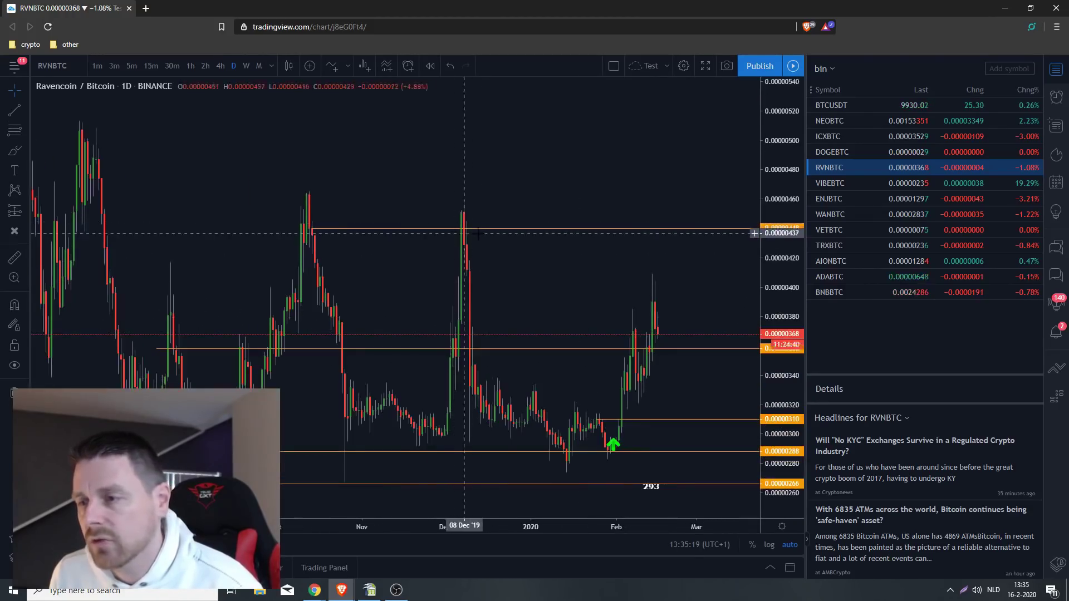
Step: Open the VIBEBTC chart, measure the rise from the green entry arrow to the latest high, and inspect the longer price history
{"action": "left_click", "coordinate": [937, 183]}
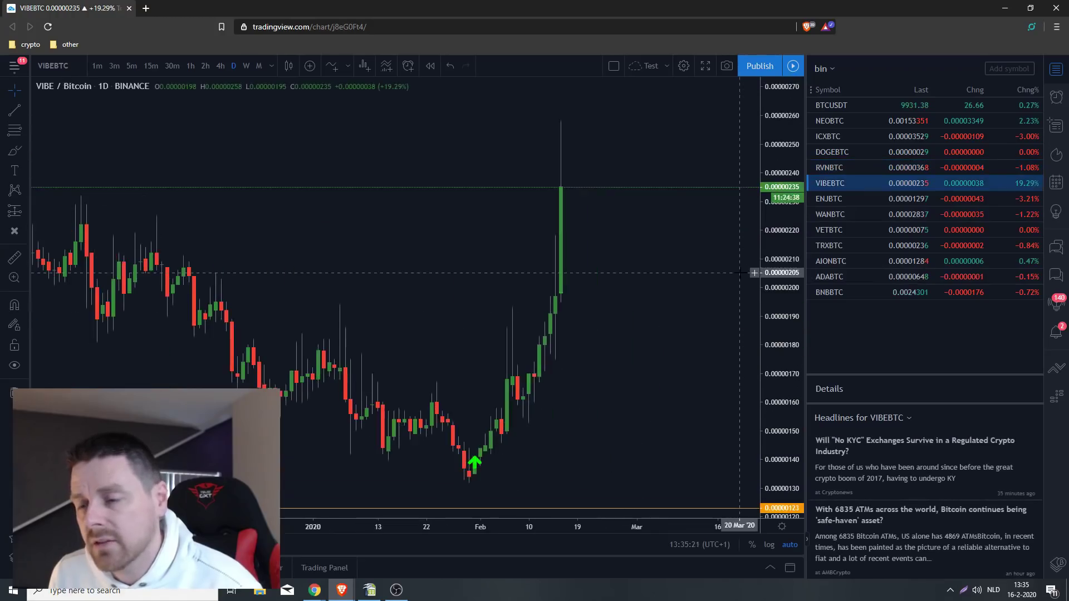
{"action": "scroll", "coordinate": [666, 245], "scroll_direction": "down", "scroll_amount": 3}
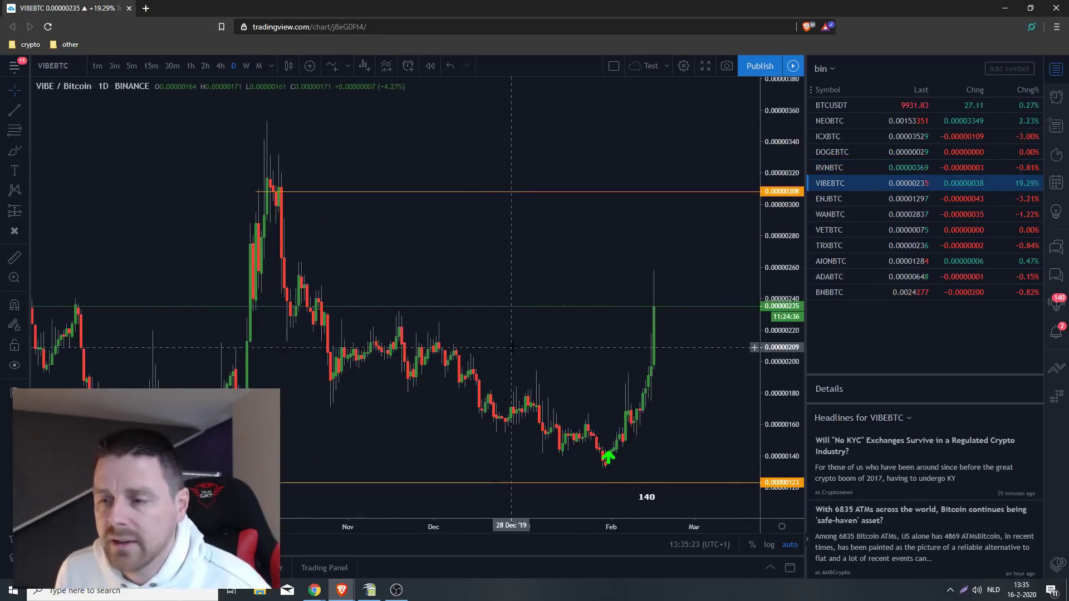
{"action": "left_click", "coordinate": [603, 453]}
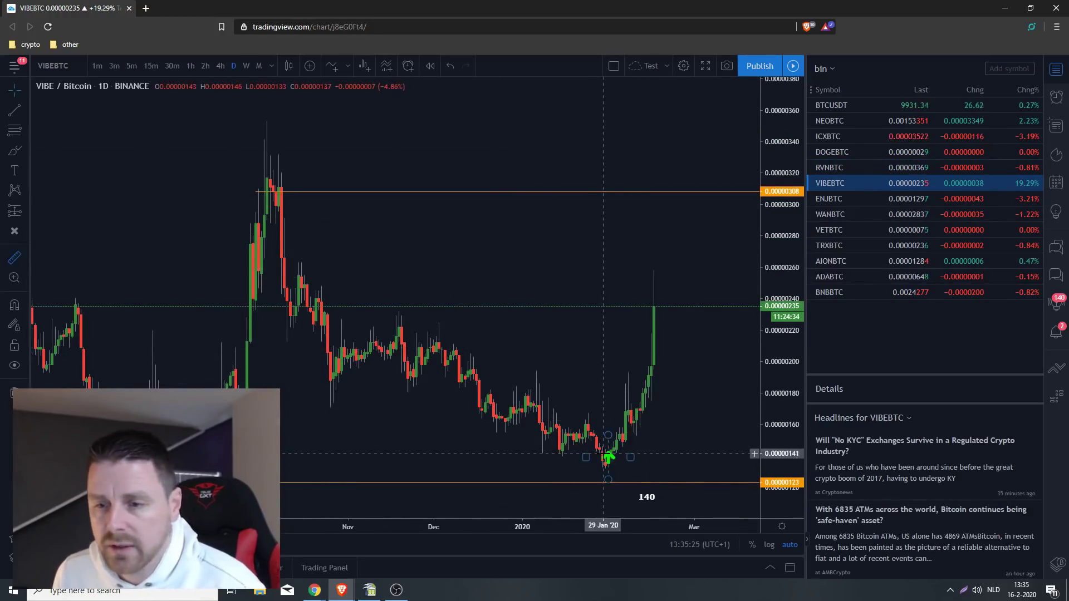
{"action": "left_click", "coordinate": [700, 271]}
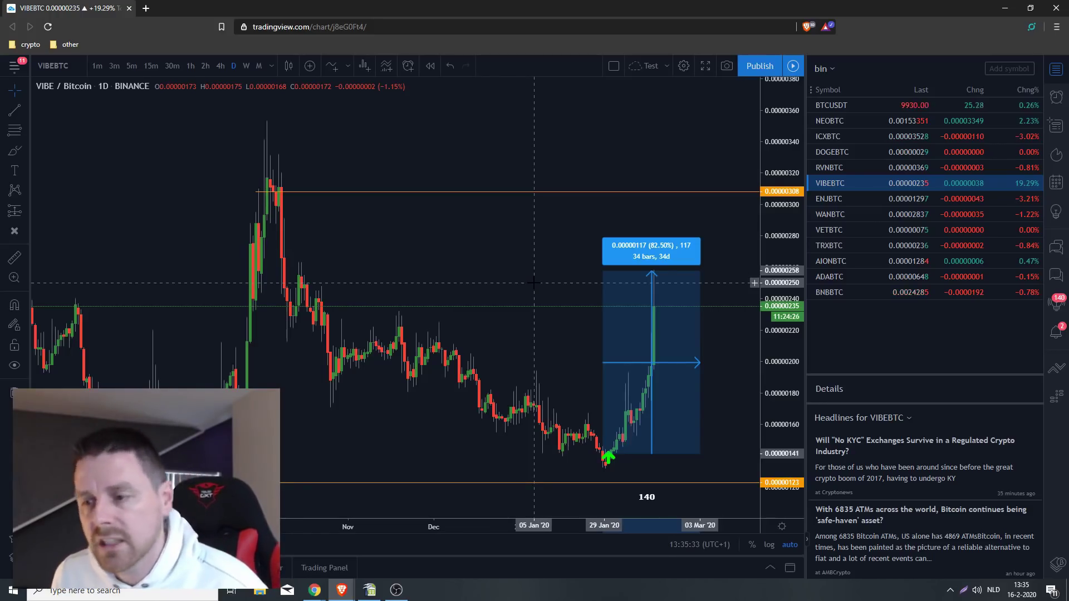
{"action": "left_click", "coordinate": [534, 283]}
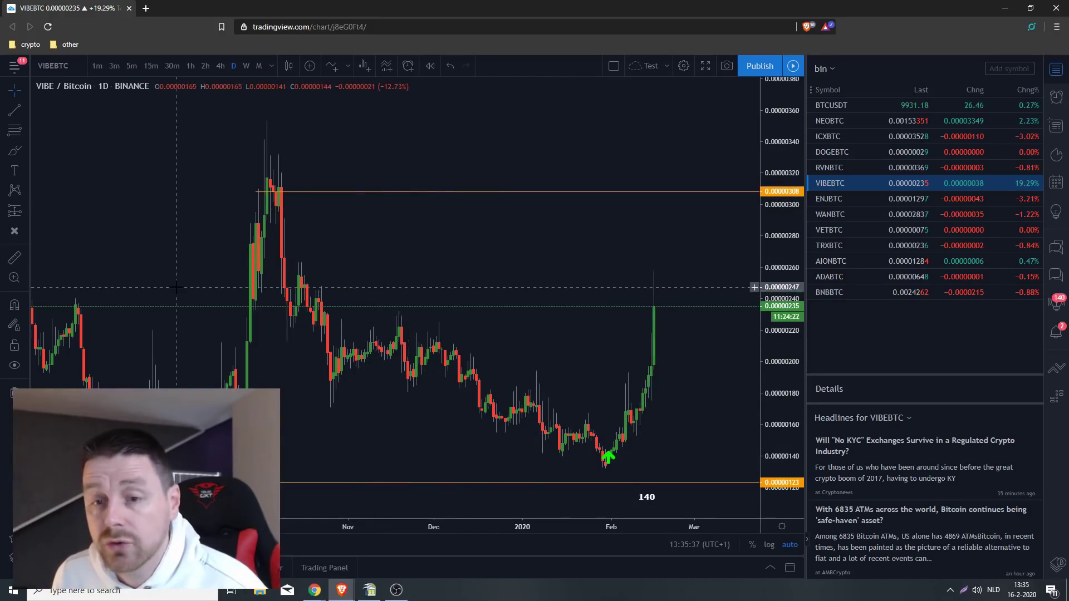
{"action": "scroll", "coordinate": [234, 301], "scroll_direction": "down", "scroll_amount": 5}
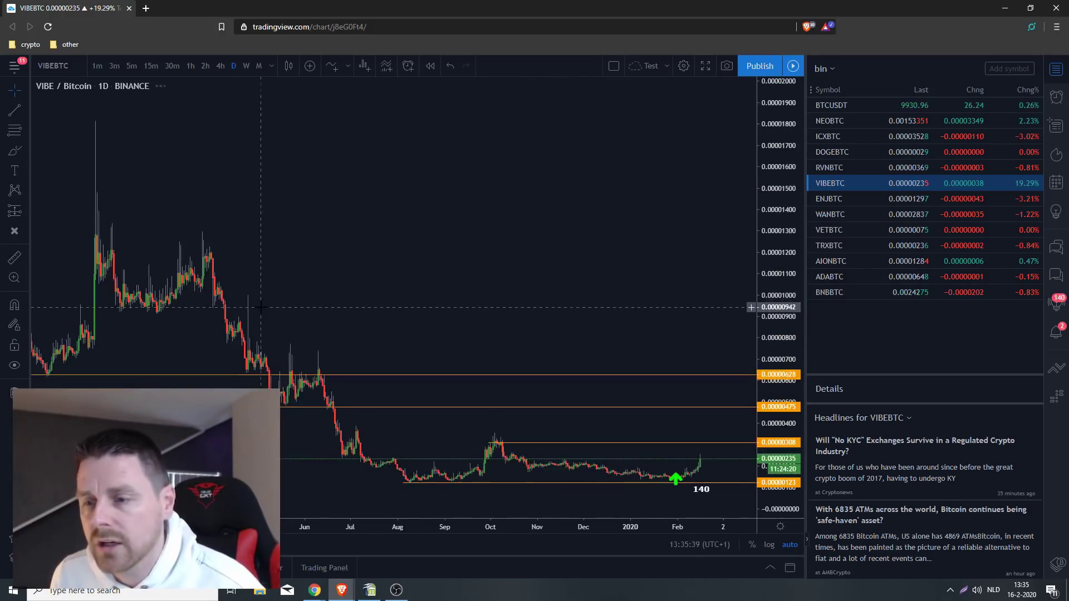
Step: Compare the latest VIBEBTC price with the earlier peaks in its longer chart history
{"action": "scroll", "coordinate": [260, 307], "scroll_direction": "down", "scroll_amount": 1}
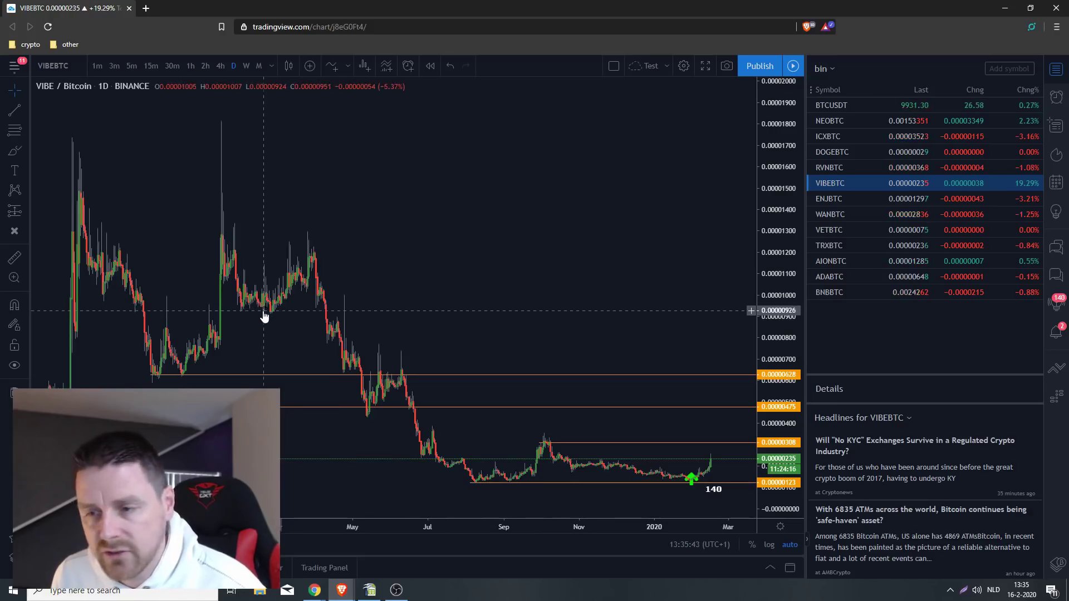
{"action": "scroll", "coordinate": [284, 323], "scroll_direction": "up", "scroll_amount": 1}
{"action": "scroll", "coordinate": [287, 326], "scroll_direction": "up", "scroll_amount": 3}
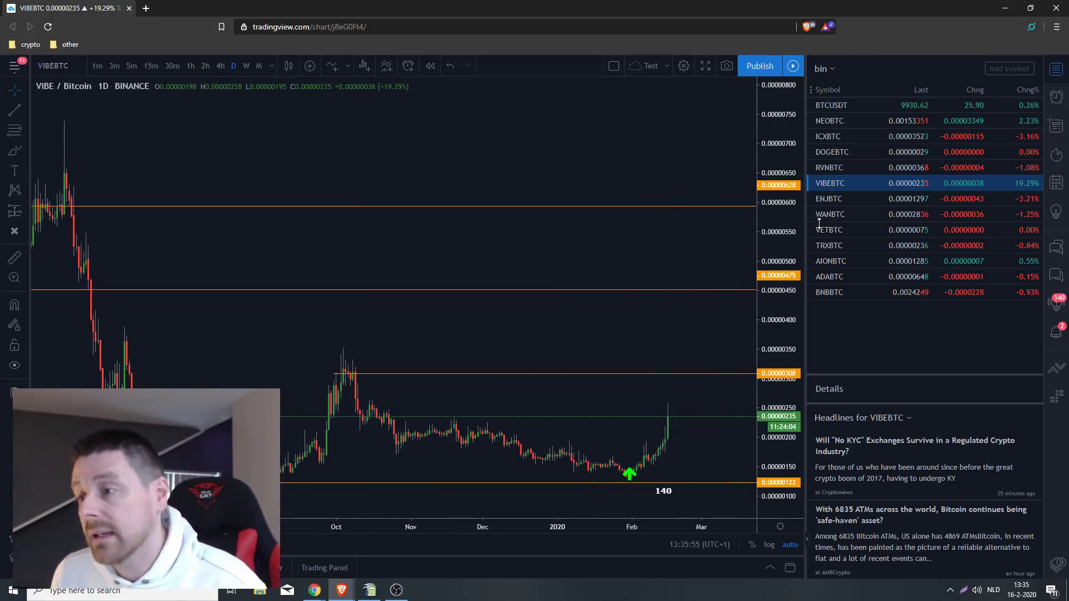
Step: View the ENJBTC and WANBTC charts, and measure the VETBTC rise from its green entry arrow to the February high
{"action": "left_click", "coordinate": [878, 204]}
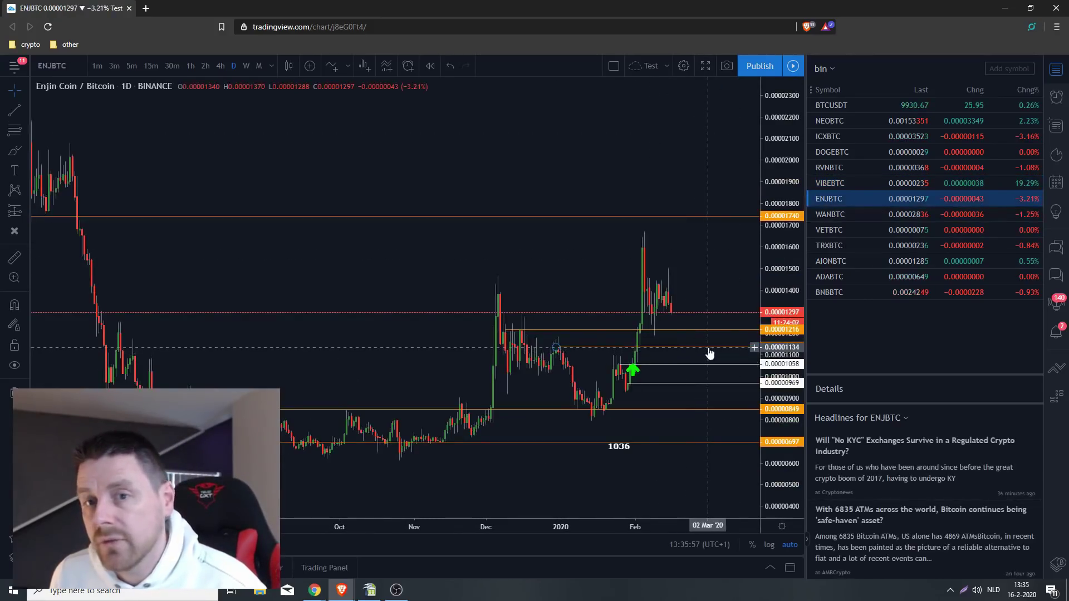
{"action": "left_click", "coordinate": [835, 216]}
{"action": "left_click", "coordinate": [867, 230]}
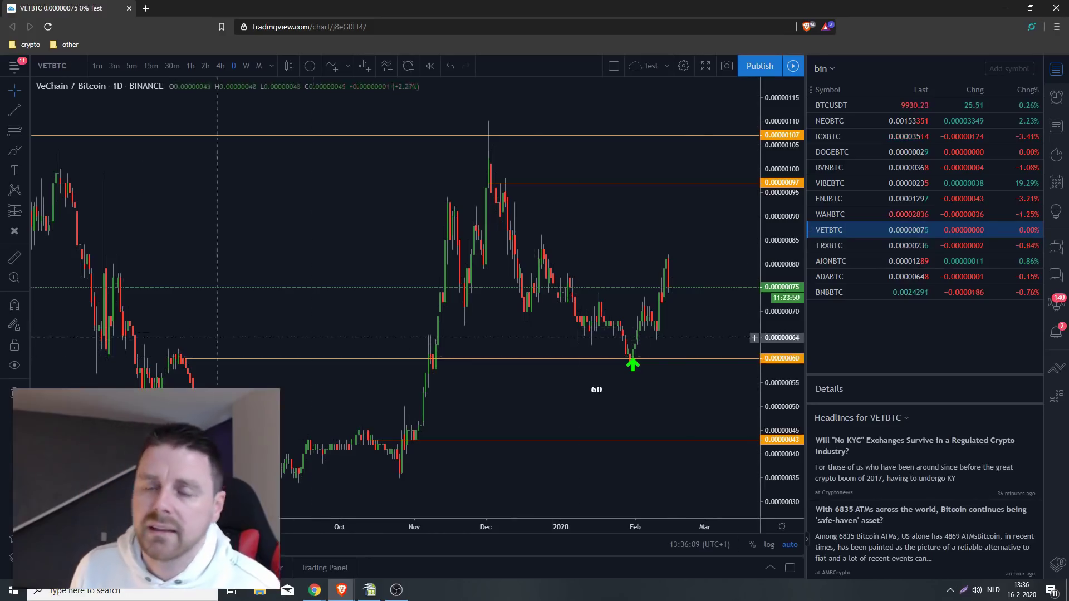
{"action": "left_click", "coordinate": [15, 257]}
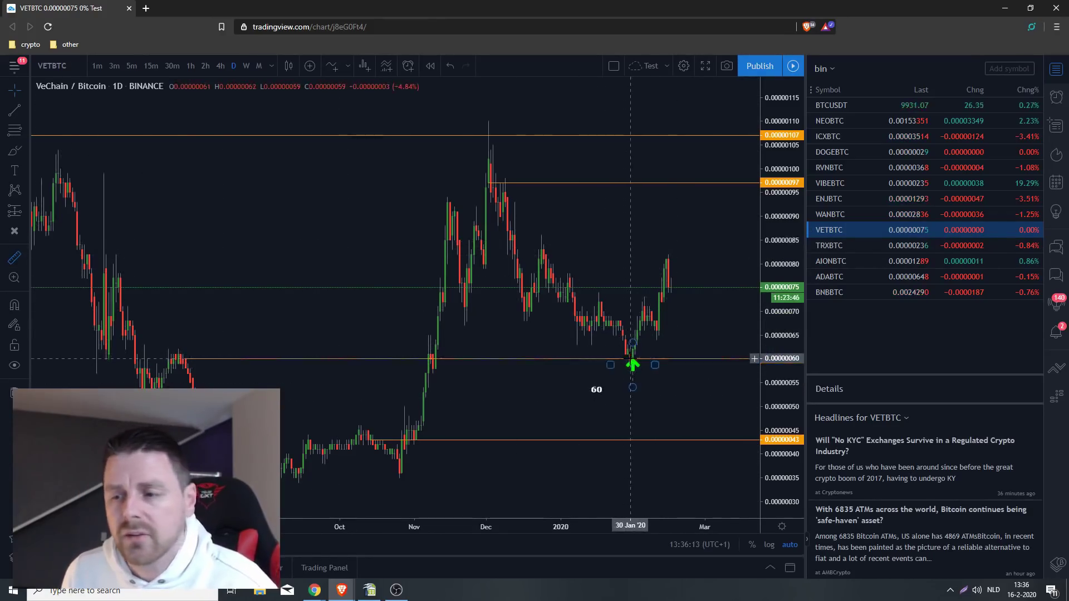
{"action": "left_click", "coordinate": [630, 359]}
{"action": "left_click", "coordinate": [676, 256]}
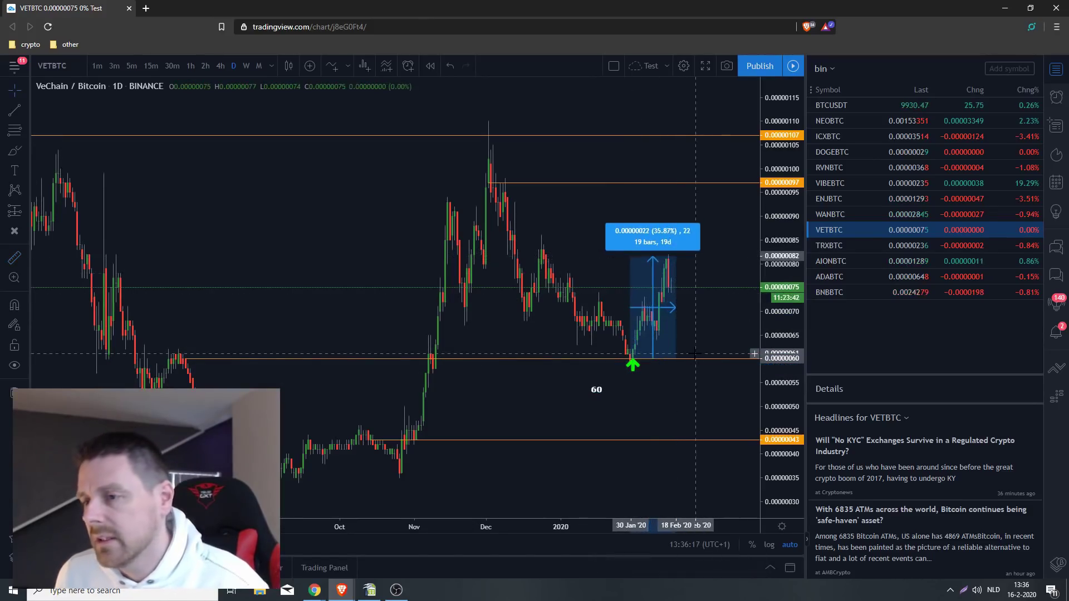
Step: Open the TRXBTC chart, measure the rise from the green entry arrow towards the February high, and inspect the longer price history
{"action": "left_click", "coordinate": [857, 252]}
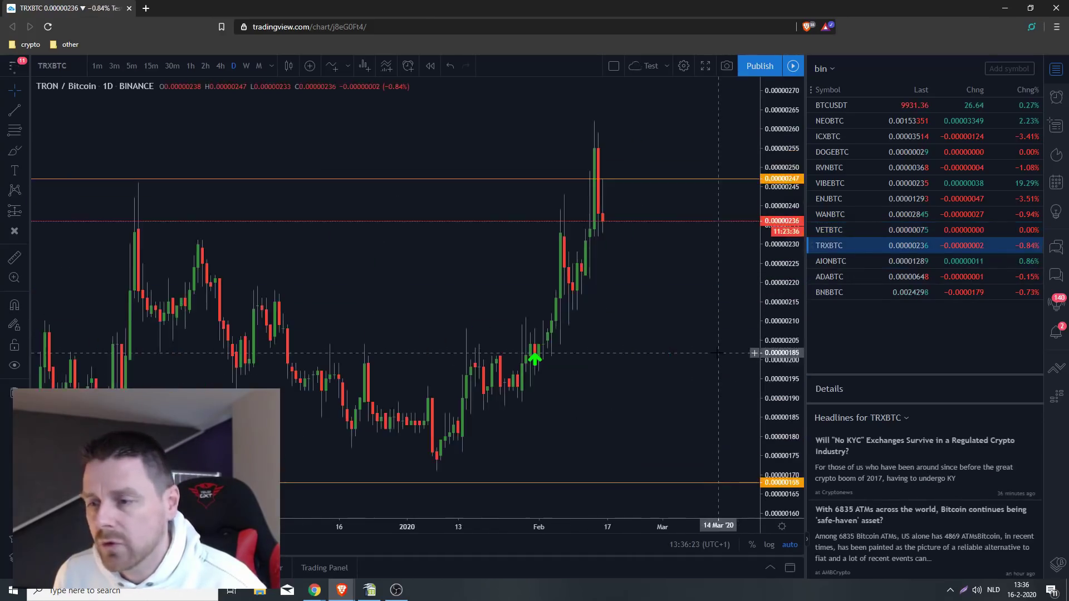
{"action": "scroll", "coordinate": [566, 321], "scroll_direction": "down", "scroll_amount": 3}
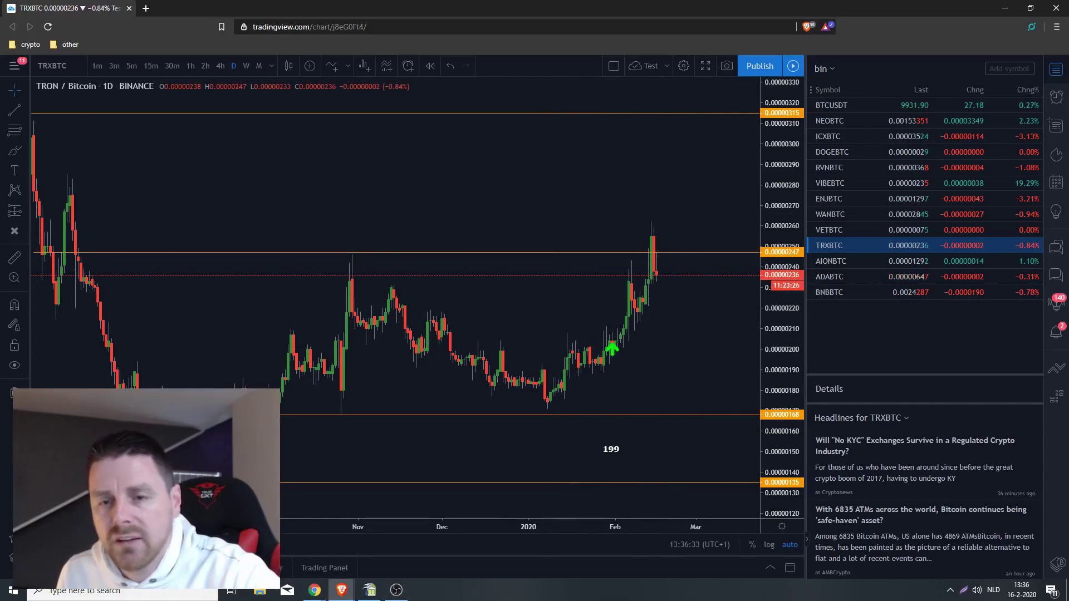
{"action": "left_click", "coordinate": [14, 257]}
{"action": "left_click", "coordinate": [614, 343]}
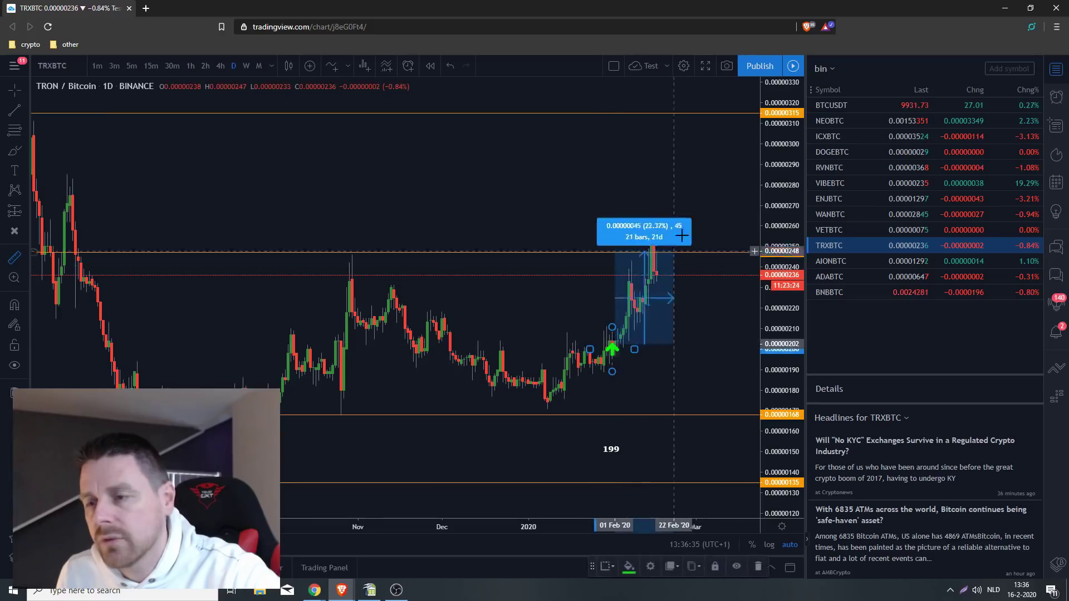
{"action": "left_click", "coordinate": [534, 301]}
{"action": "scroll", "coordinate": [549, 314], "scroll_direction": "down", "scroll_amount": 5}
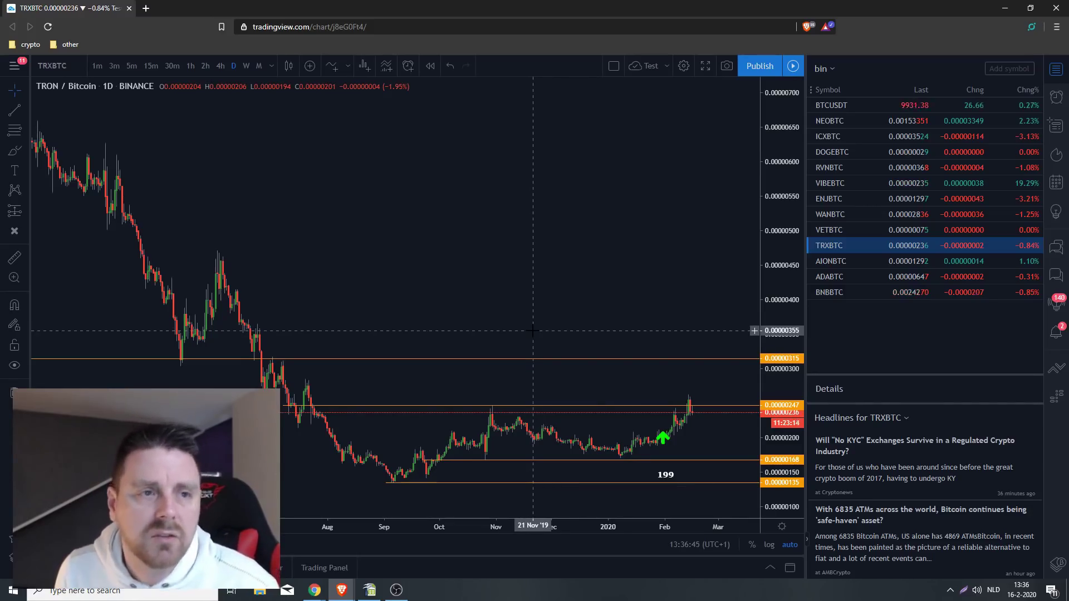
Step: View the AIONBTC chart, and measure the ADABTC rise from its green entry arrow to above the February high
{"action": "left_click", "coordinate": [831, 261]}
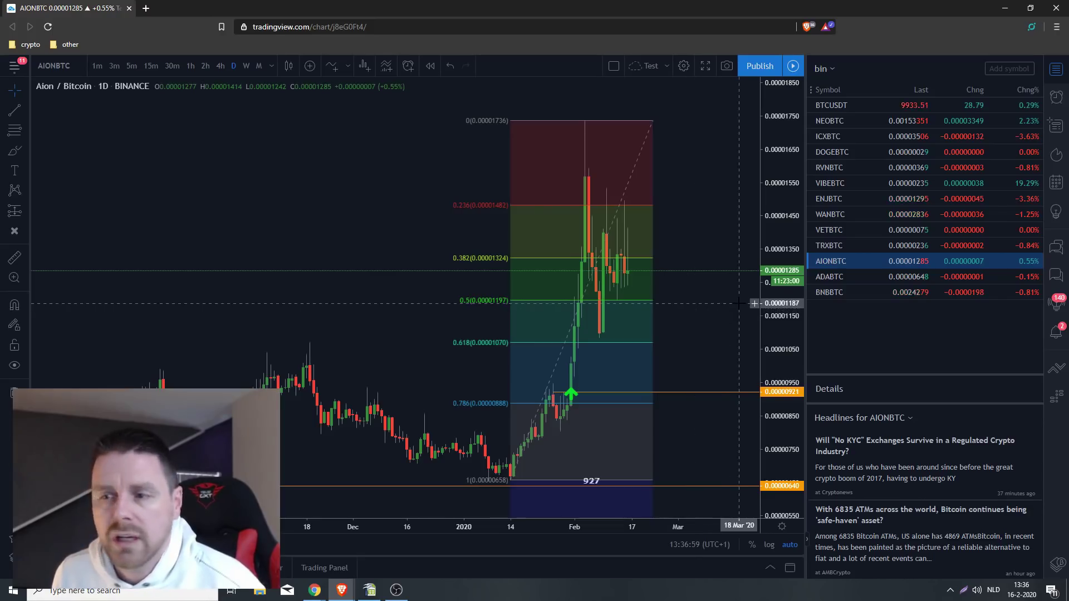
{"action": "left_click", "coordinate": [830, 276]}
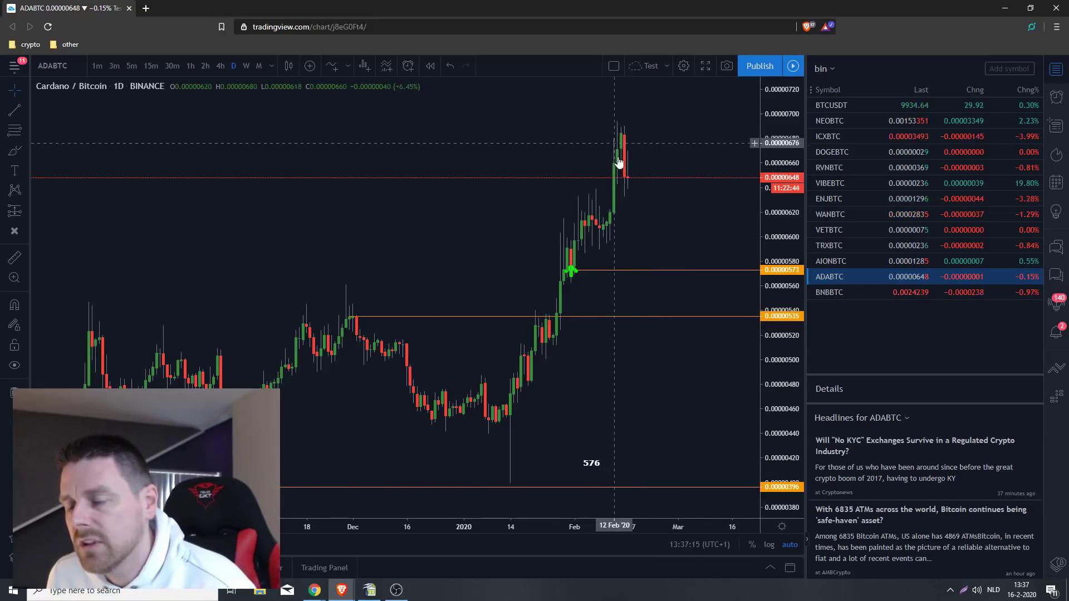
{"action": "key", "text": "shift"}
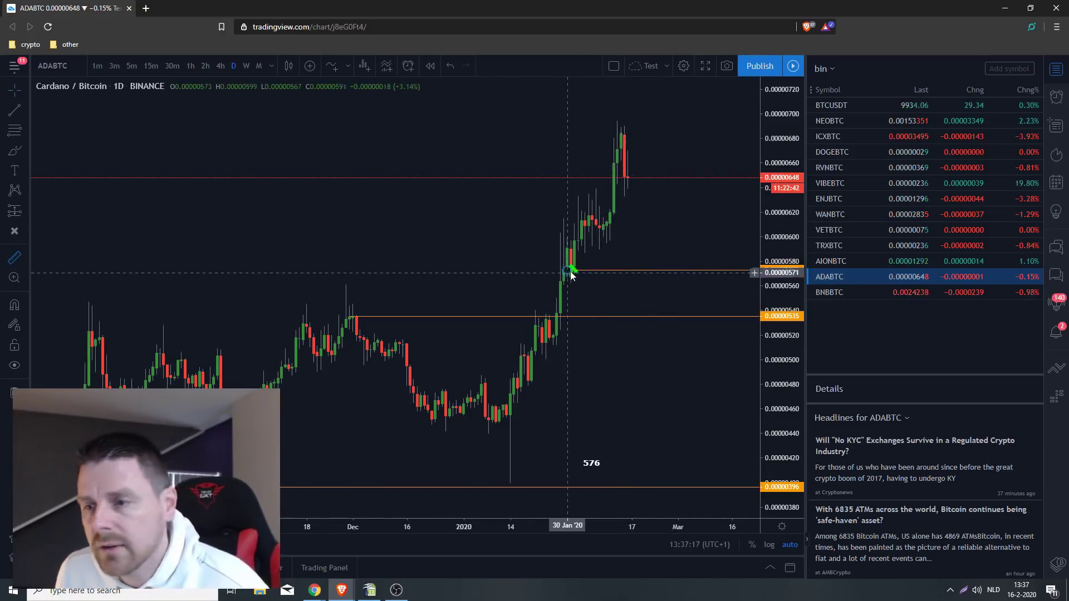
{"action": "left_click_drag", "start_coordinate": [570, 275], "coordinate": [639, 114]}
Step: Examine the longer ADABTC price history back to its earliest major peak
{"action": "scroll", "coordinate": [490, 238], "scroll_direction": "down", "scroll_amount": 1}
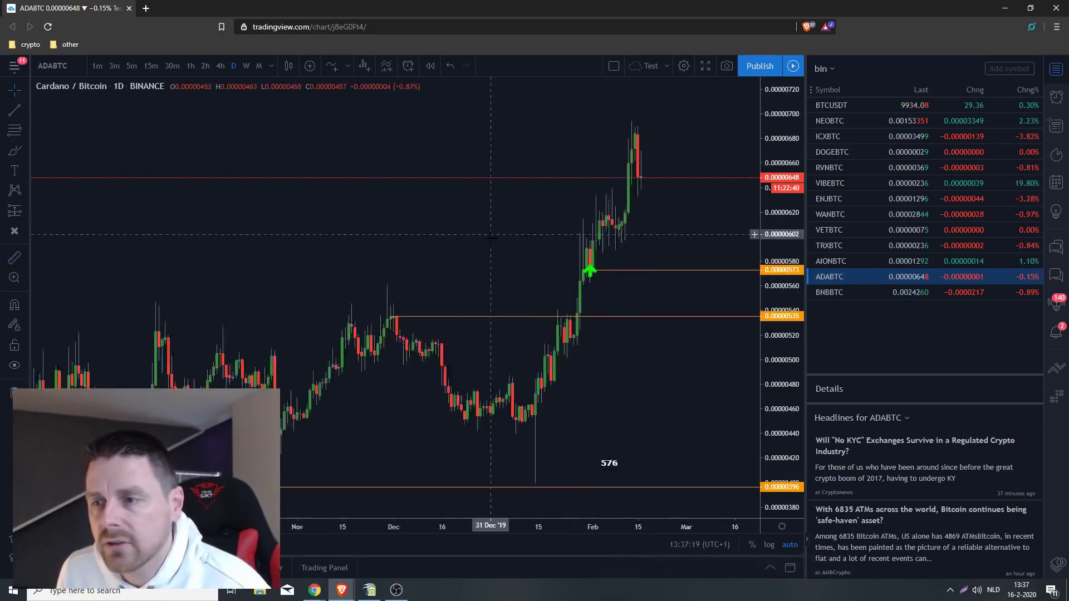
{"action": "scroll", "coordinate": [490, 238], "scroll_direction": "down", "scroll_amount": 3}
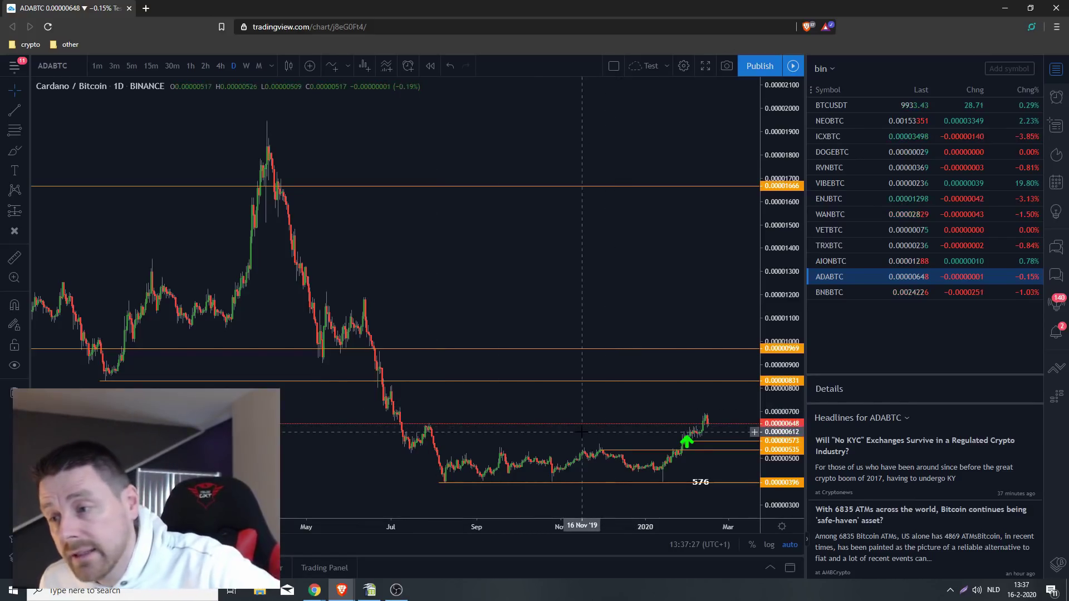
{"action": "scroll", "coordinate": [582, 431], "scroll_direction": "down", "scroll_amount": 5}
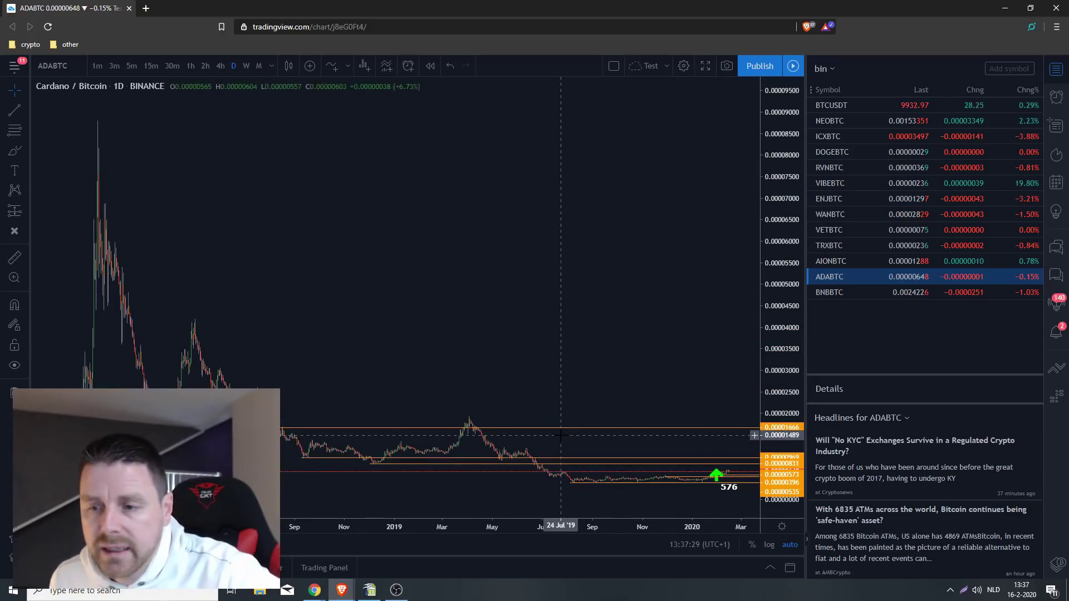
{"action": "scroll", "coordinate": [591, 440], "scroll_direction": "up", "scroll_amount": 5}
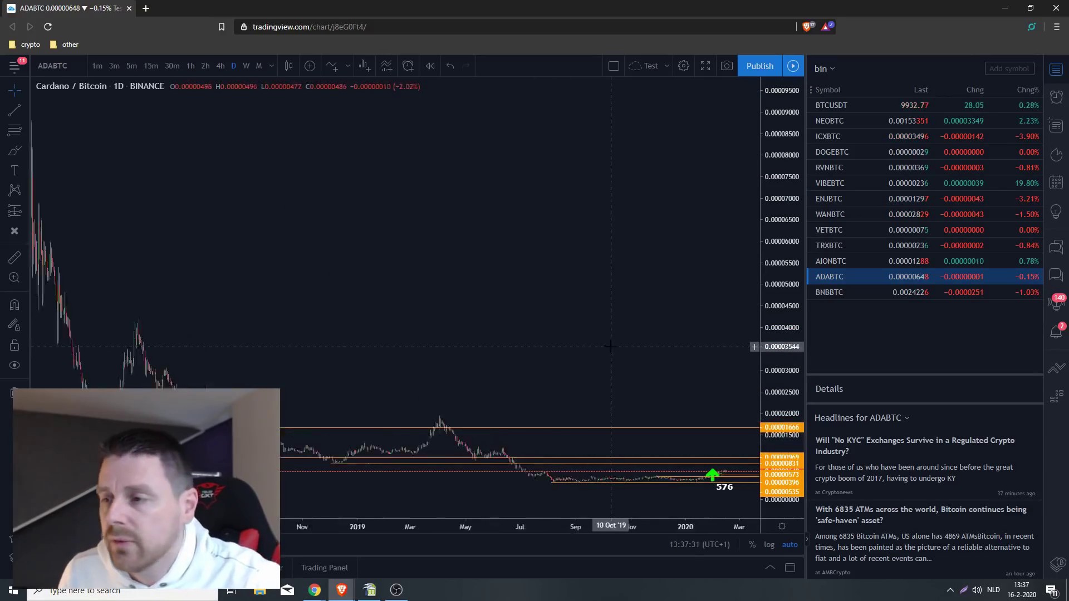
Step: Open the BNBBTC chart, measure the rise from the green entry arrow to the 0.0022433 level, and clear the measurement
{"action": "left_click", "coordinate": [829, 292]}
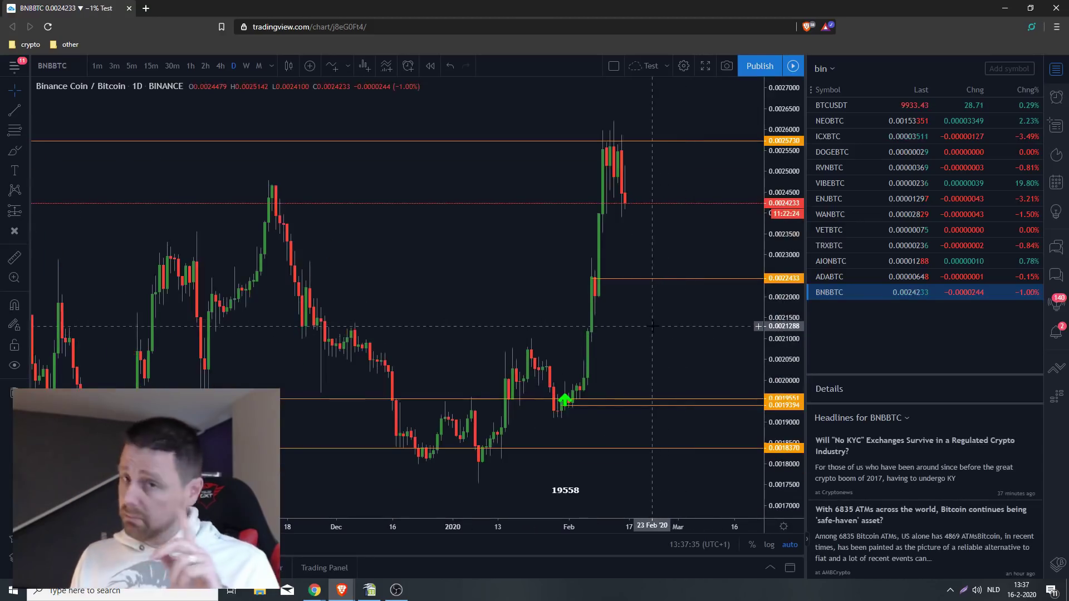
{"action": "key", "text": "shift"}
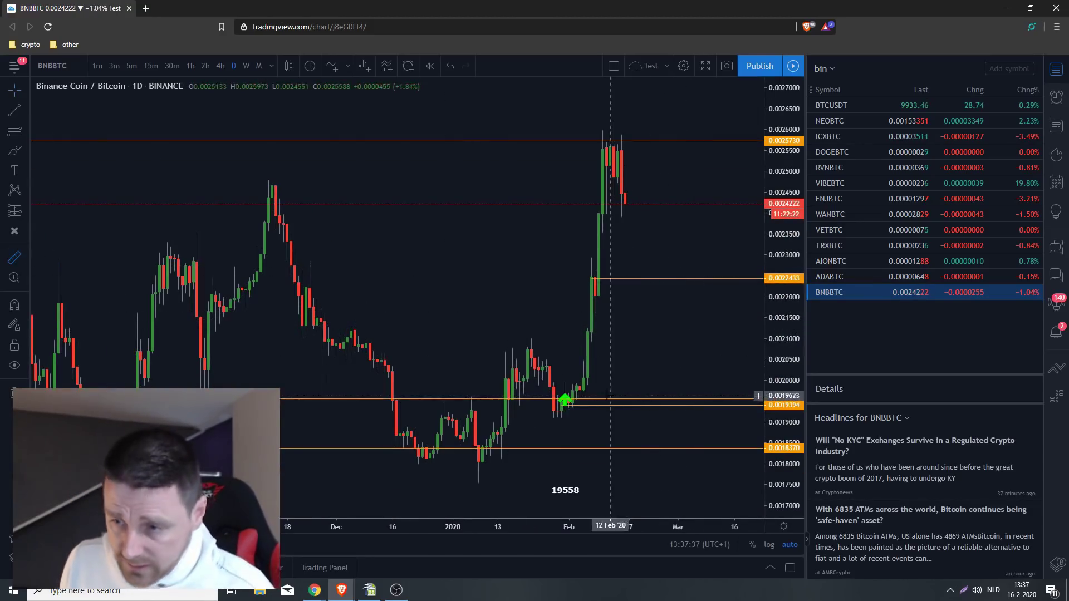
{"action": "left_click", "coordinate": [568, 397]}
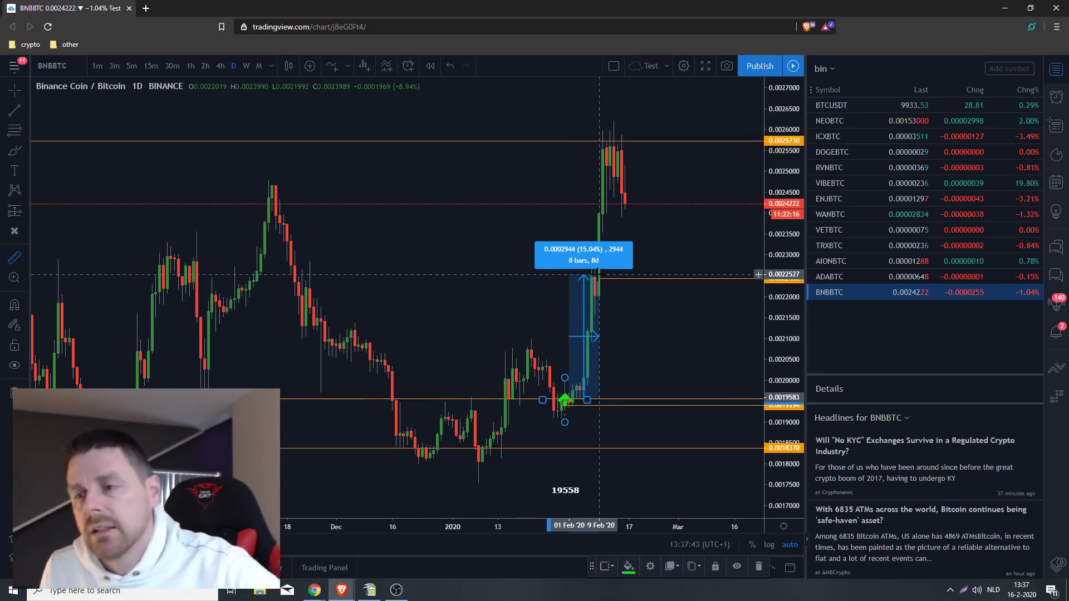
{"action": "left_click", "coordinate": [599, 275]}
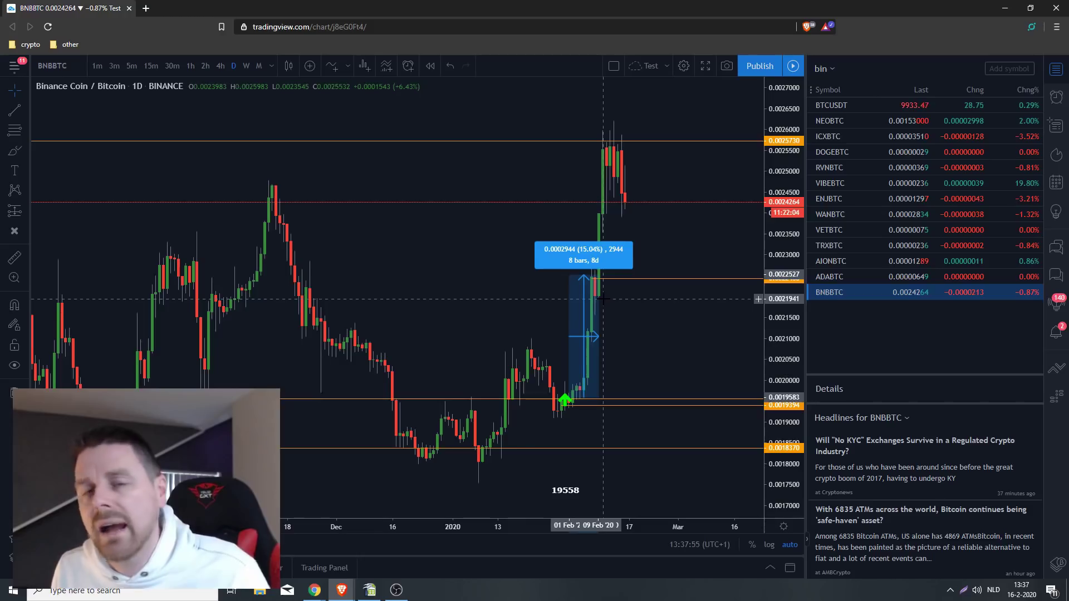
{"action": "left_click", "coordinate": [603, 299]}
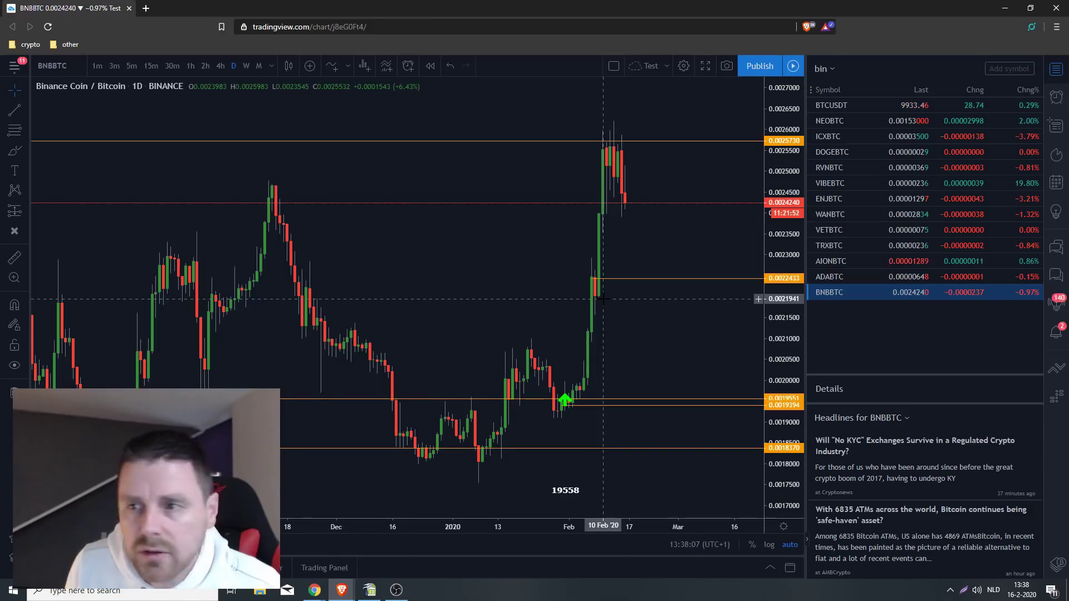
Step: Switch to the Binance wallet to check the coin balances, and return to the TradingView chart
{"action": "mouse_move", "coordinate": [313, 598]}
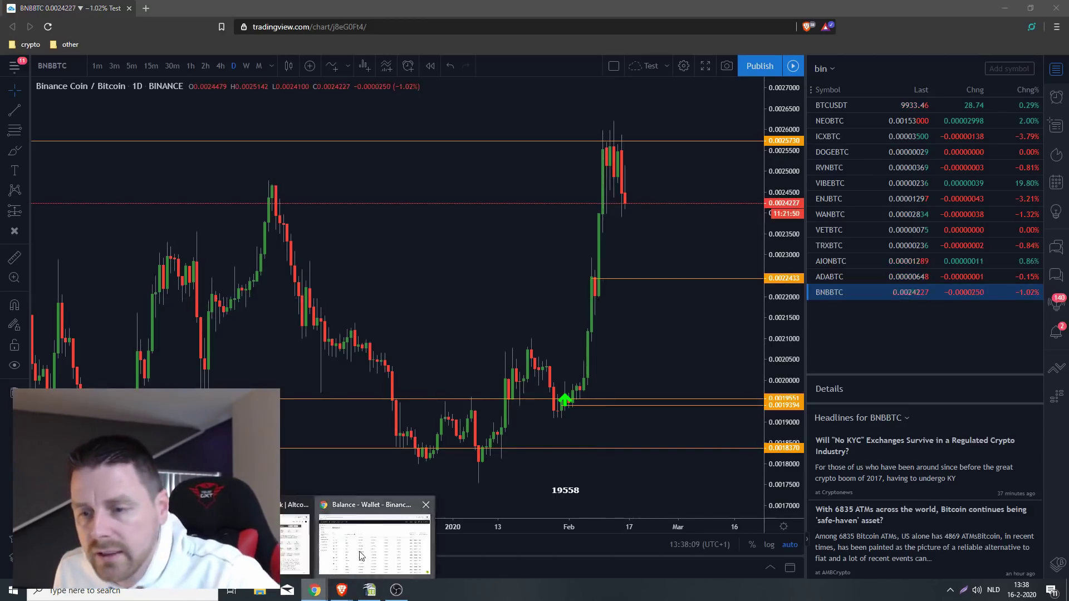
{"action": "left_click", "coordinate": [383, 513]}
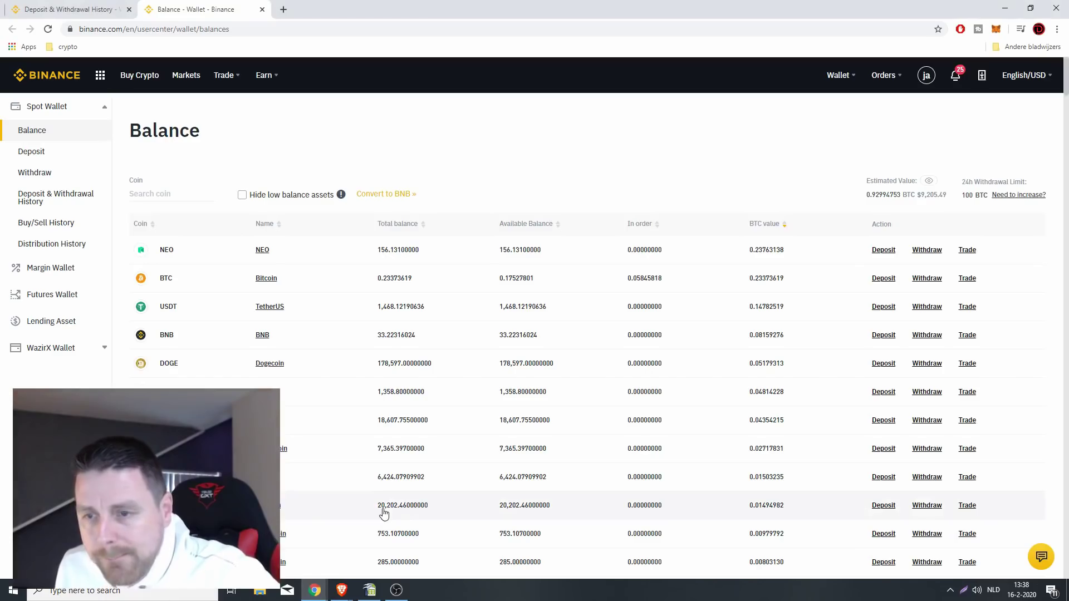
{"action": "mouse_move", "coordinate": [341, 591]}
{"action": "left_click", "coordinate": [382, 559]}
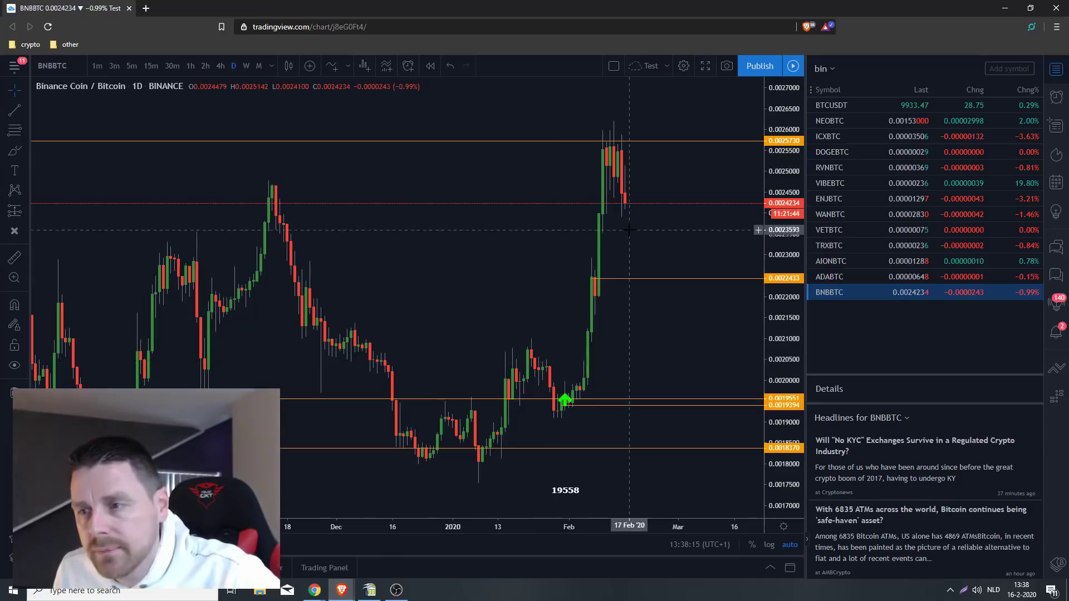
Step: Measure the BNBBTC rise from beside the green entry arrow to the 0.0025730 resistance line, and clear the measurement
{"action": "scroll", "coordinate": [629, 235], "scroll_direction": "down", "scroll_amount": 2}
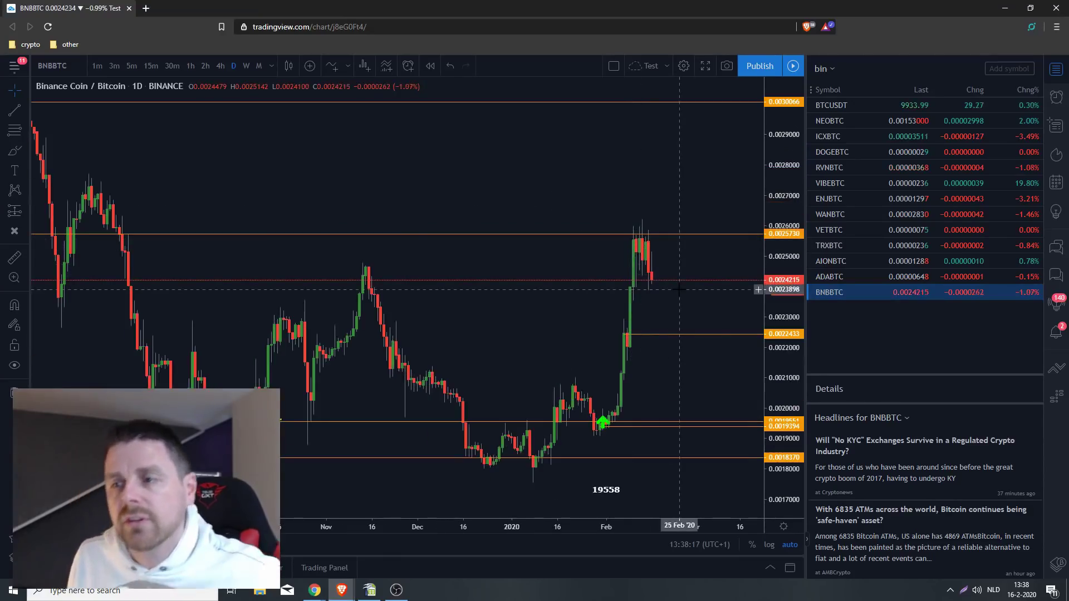
{"action": "left_click", "coordinate": [14, 258]}
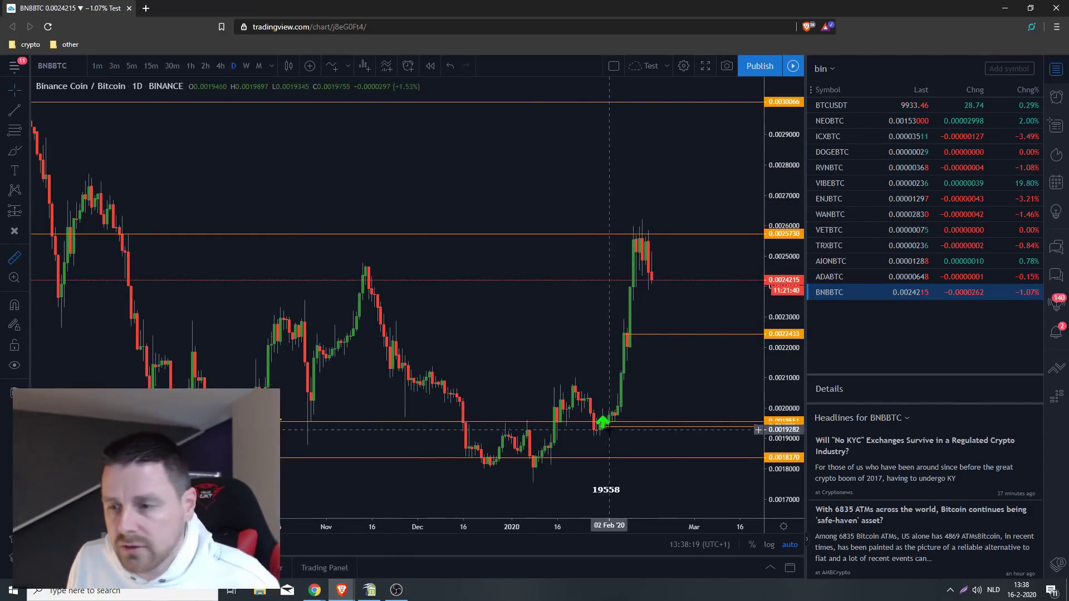
{"action": "left_click", "coordinate": [615, 417]}
{"action": "left_click", "coordinate": [651, 232]}
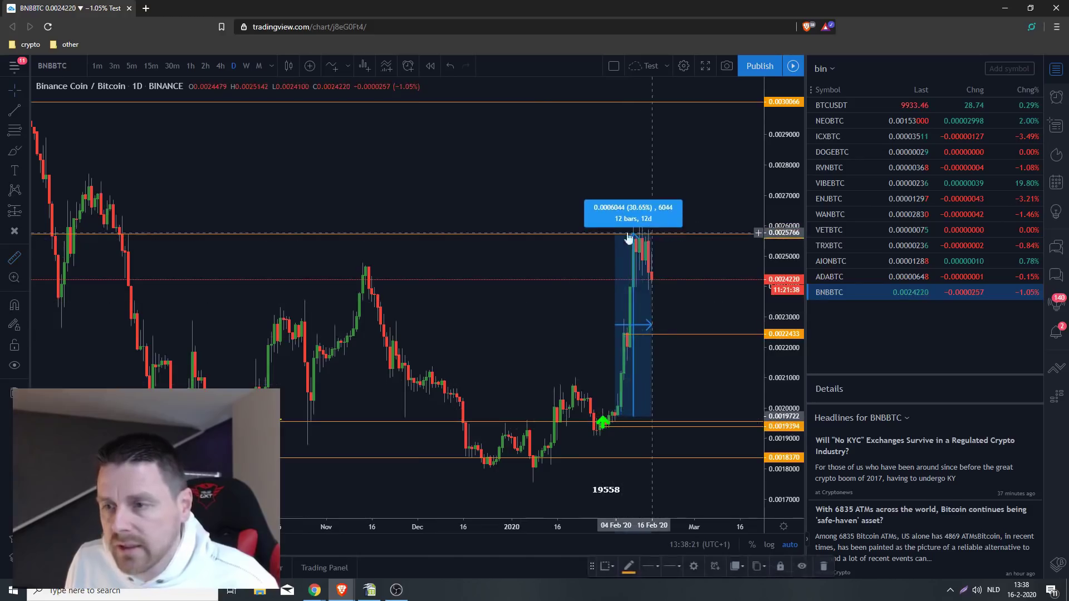
{"action": "left_click", "coordinate": [543, 215]}
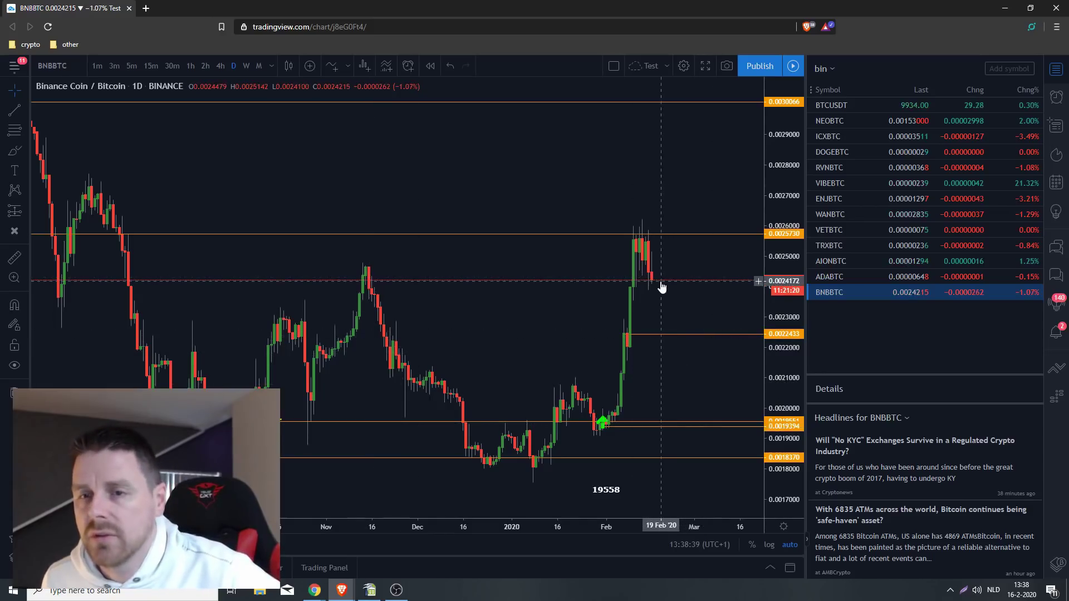
Step: Review the ADABTC, AIONBTC, TRXBTC, VETBTC, WANBTC, NEOBTC and BTCUSDT charts against their green entry arrows
{"action": "left_click", "coordinate": [855, 272]}
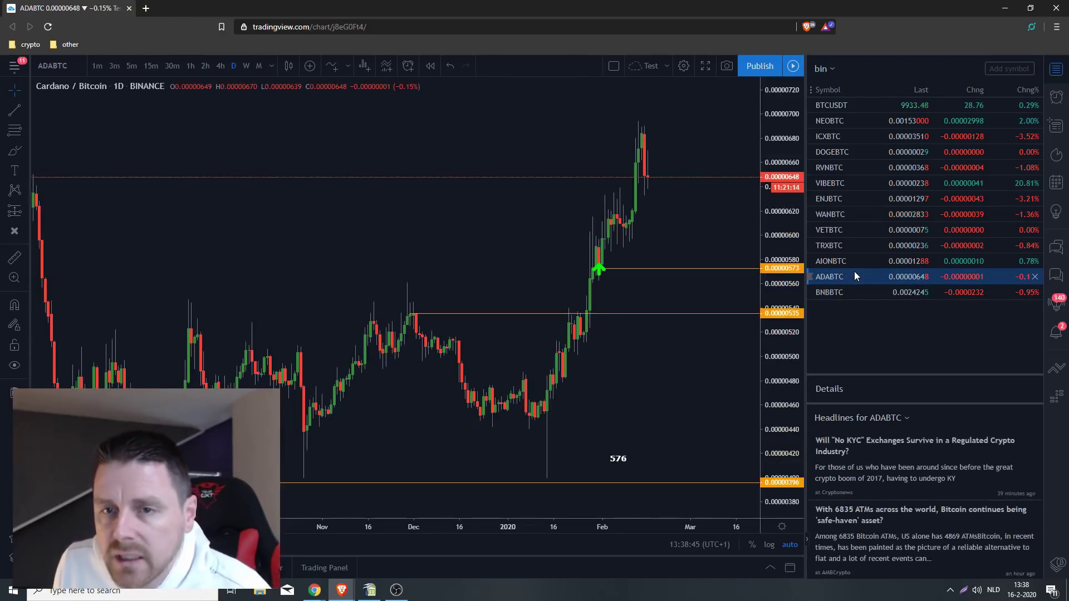
{"action": "left_click", "coordinate": [859, 261]}
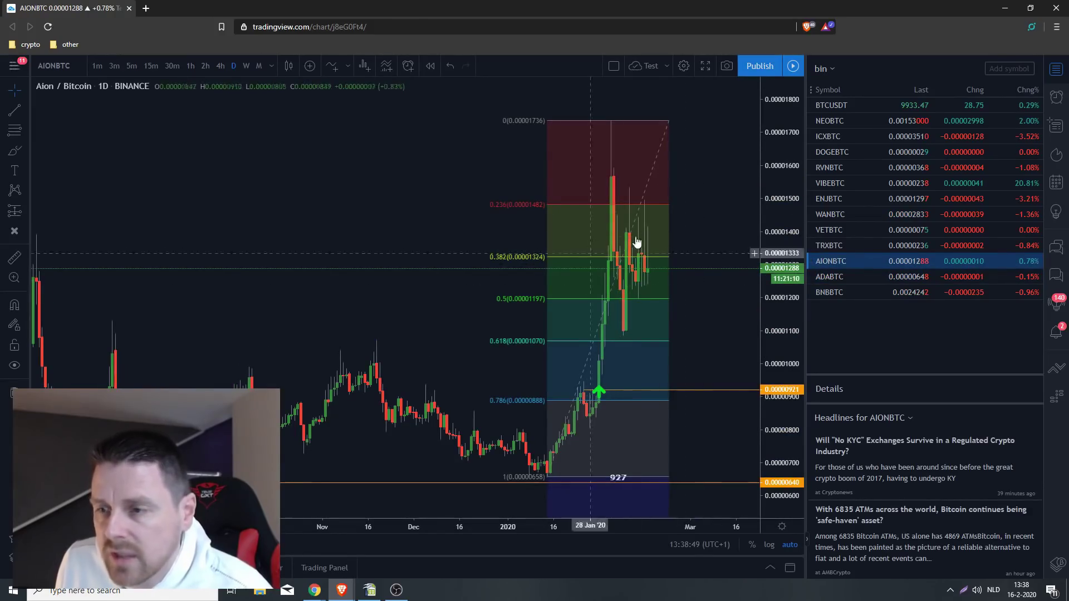
{"action": "left_click", "coordinate": [814, 247]}
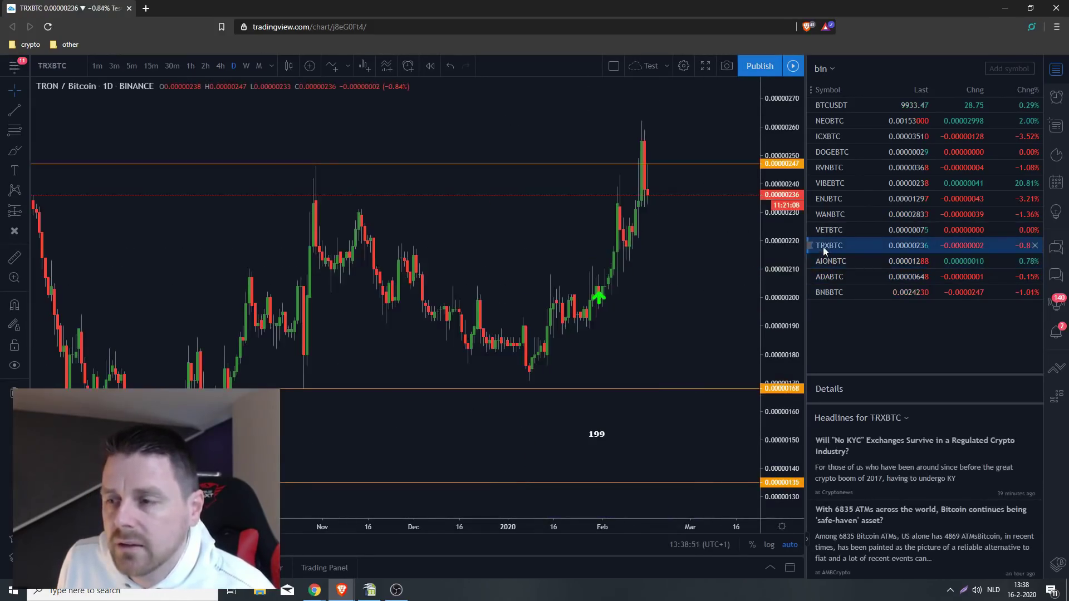
{"action": "left_click", "coordinate": [827, 229]}
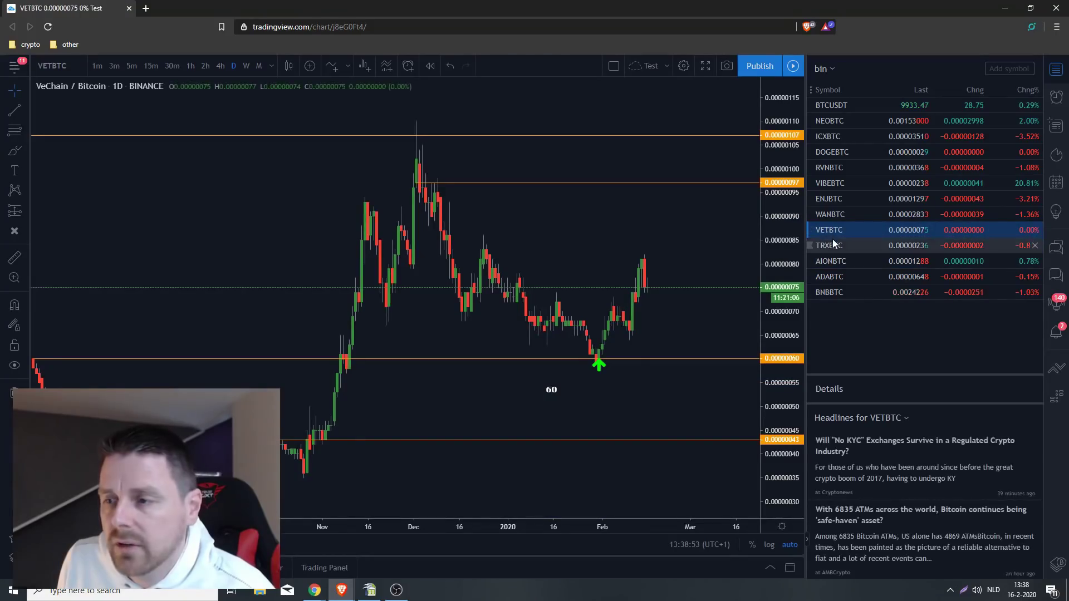
{"action": "left_click", "coordinate": [833, 243]}
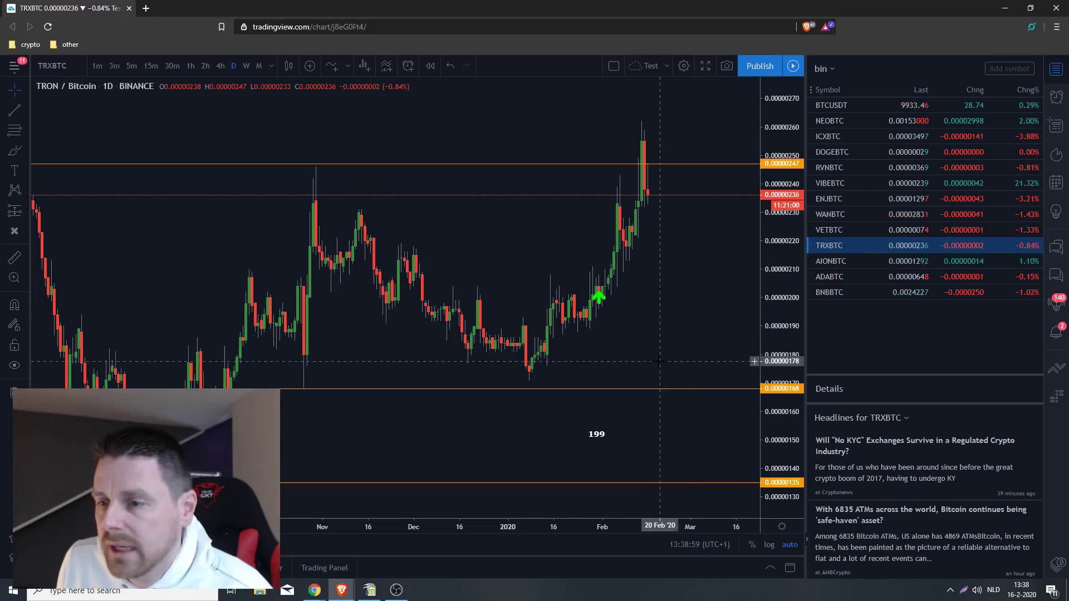
{"action": "left_click", "coordinate": [841, 235]}
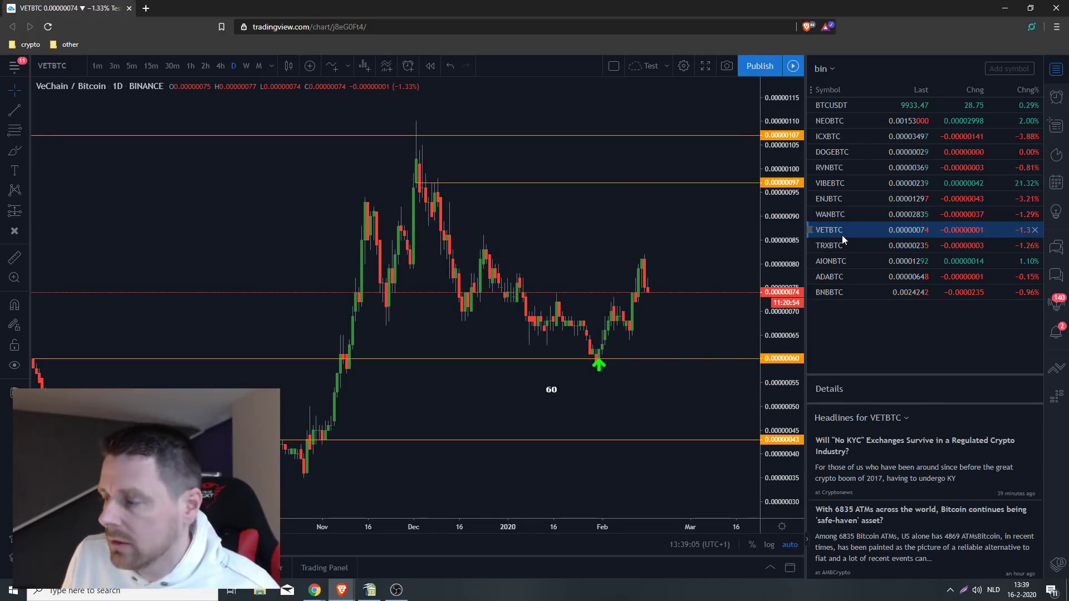
{"action": "left_click", "coordinate": [840, 218]}
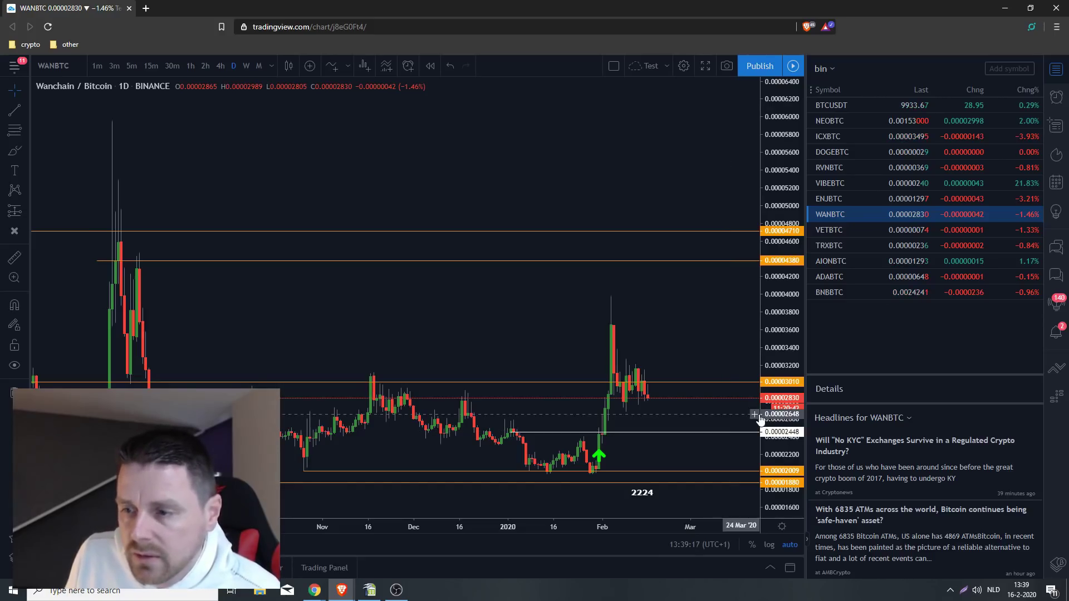
{"action": "left_click", "coordinate": [868, 117]}
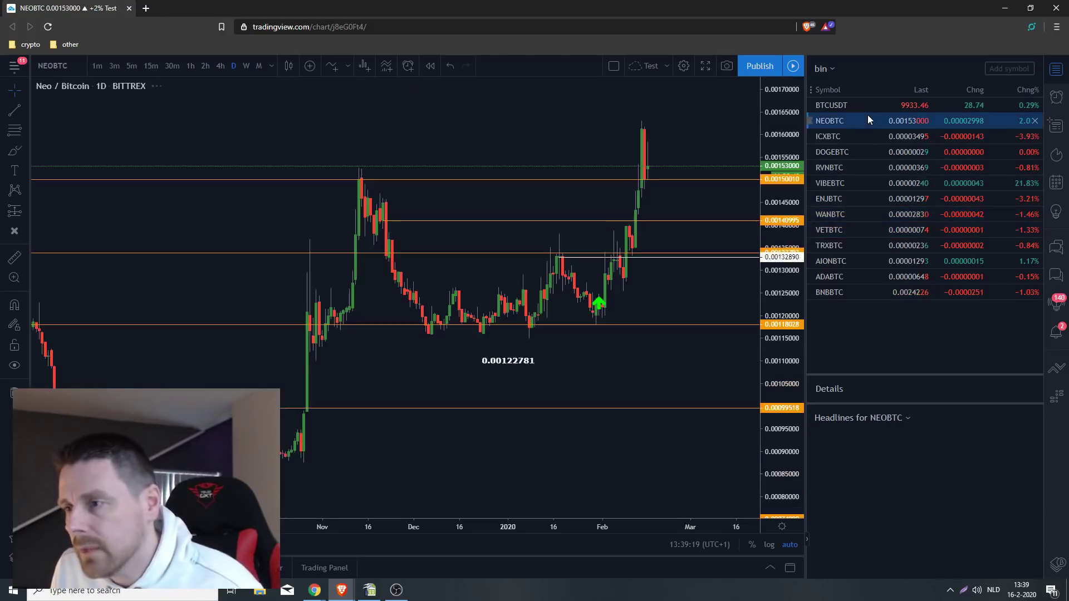
{"action": "left_click", "coordinate": [870, 111]}
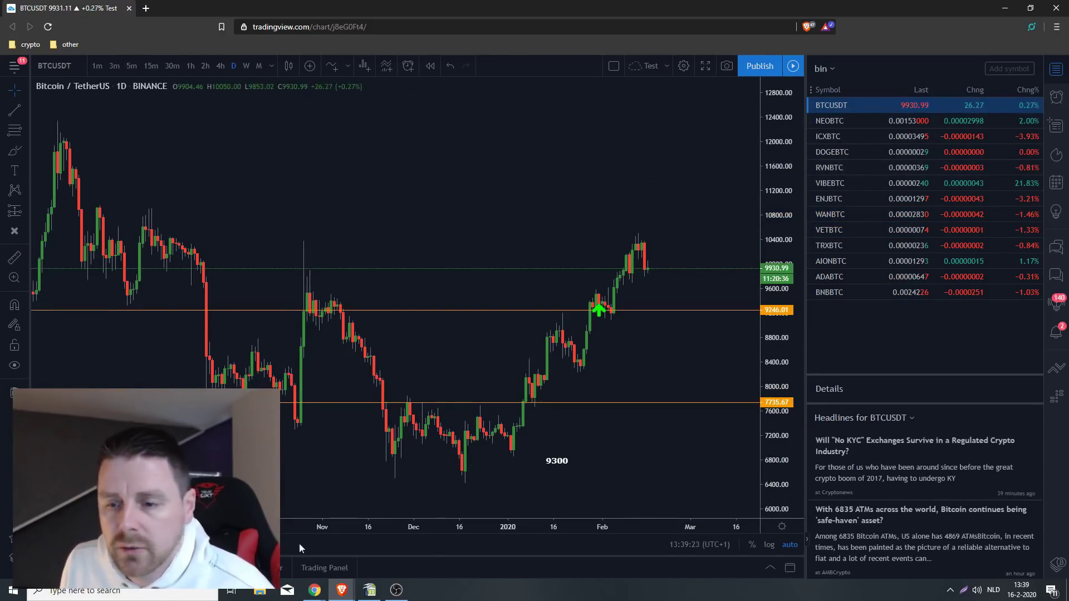
Step: Switch to the Binance wallet balance page and reload it to refresh the coin balances
{"action": "left_click", "coordinate": [314, 590]}
{"action": "left_click", "coordinate": [374, 543]}
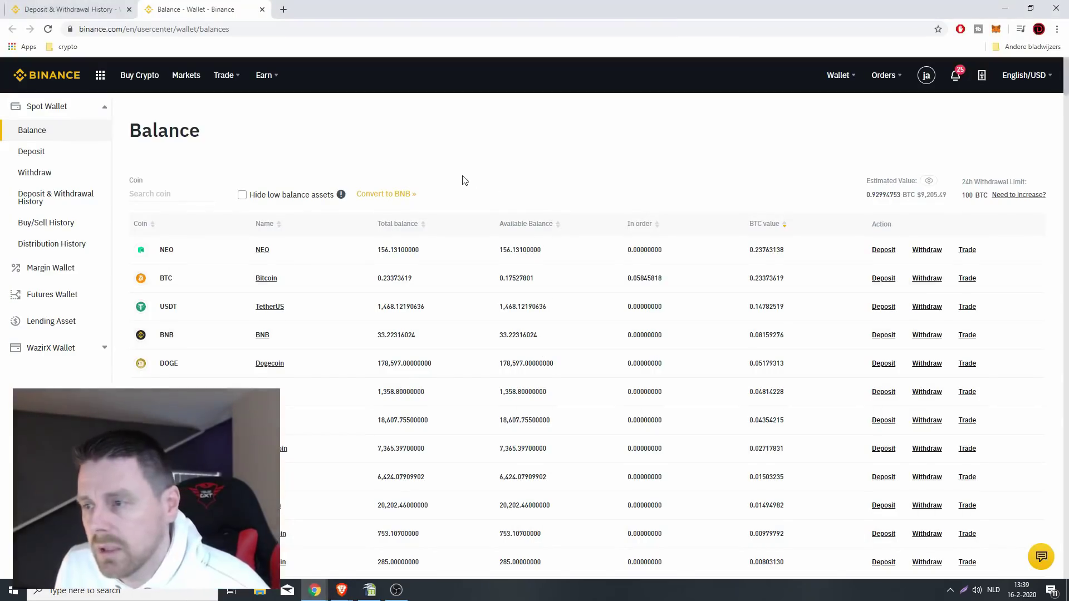
{"action": "left_click", "coordinate": [47, 29]}
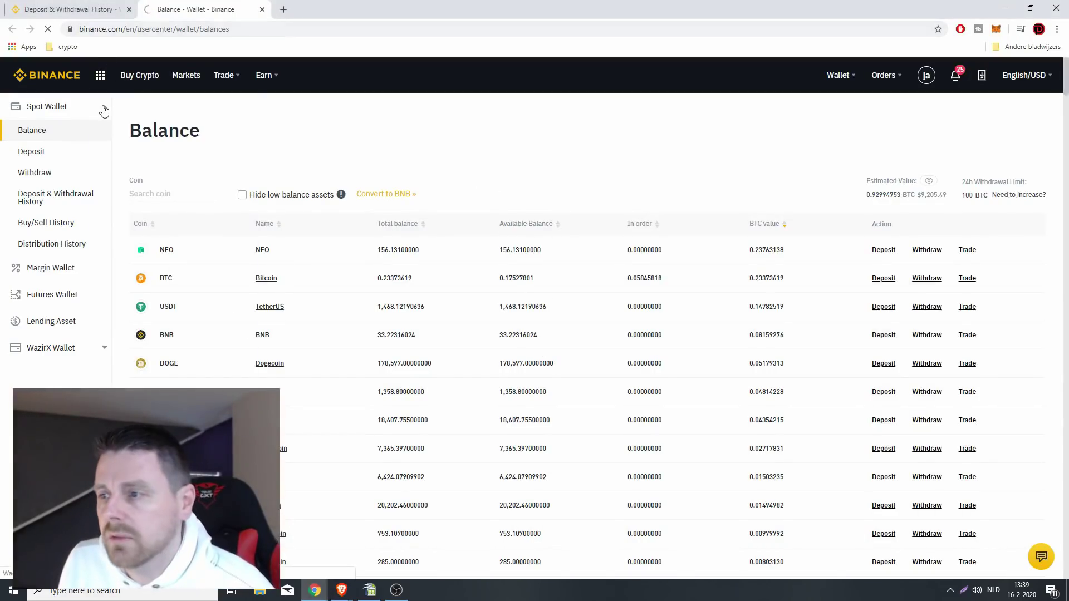